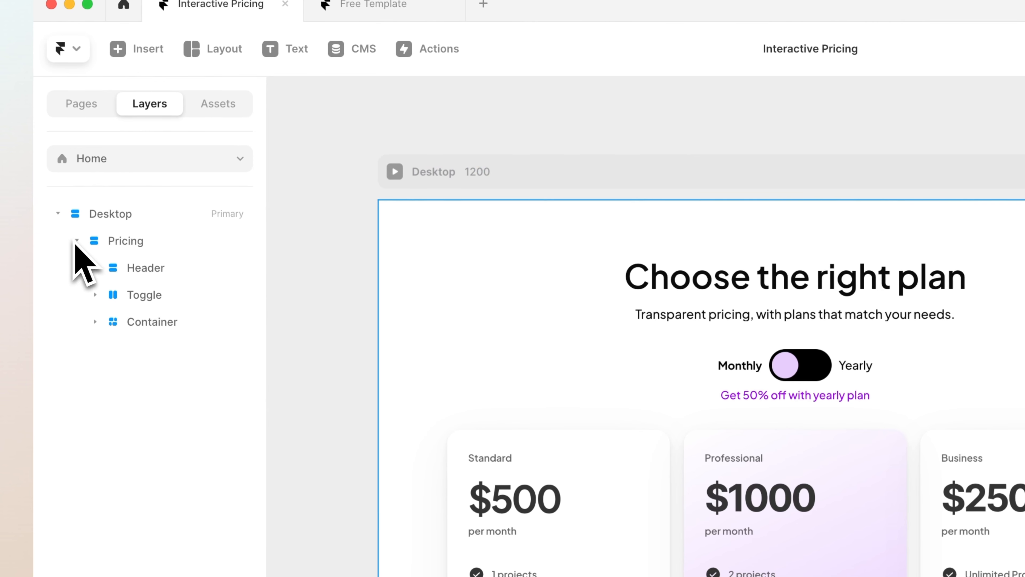
Examine the Header, Toggle and Container layers that make up the Pricing section
click(137, 267)
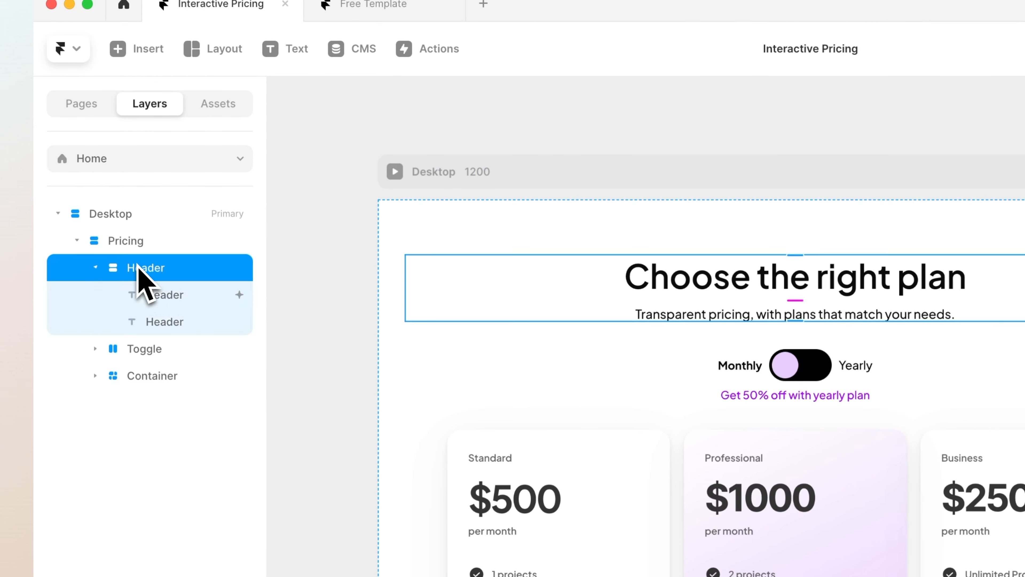
click(142, 349)
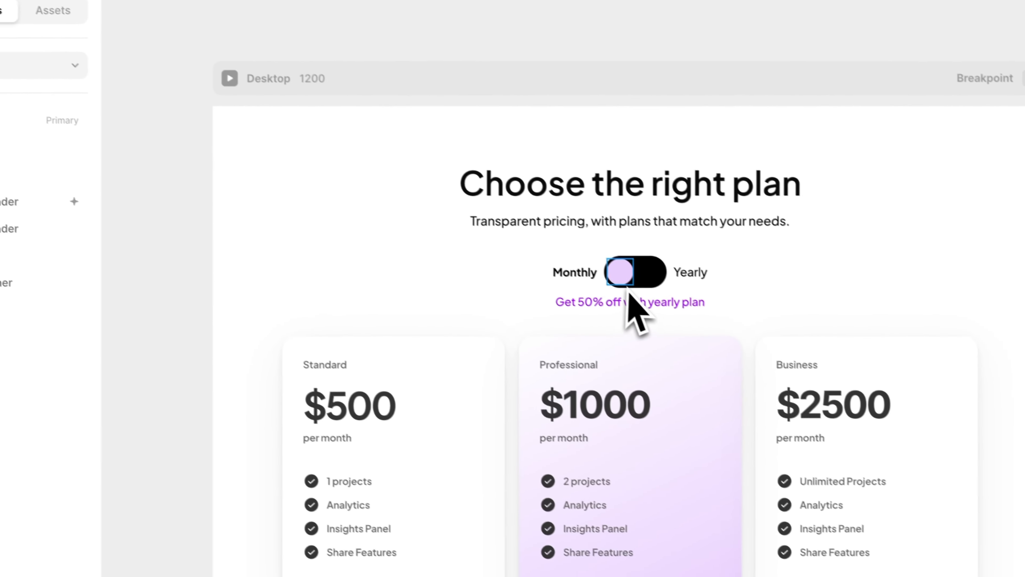
click(813, 377)
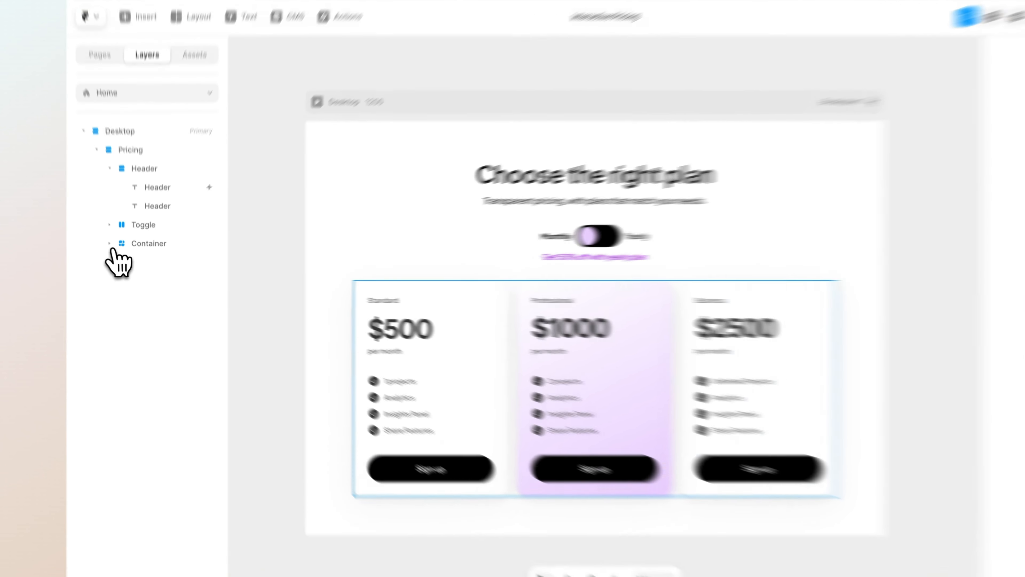
click(116, 250)
Wrap the Standard card's $500 text in a new frame and set the frame's width to Fill
click(363, 319)
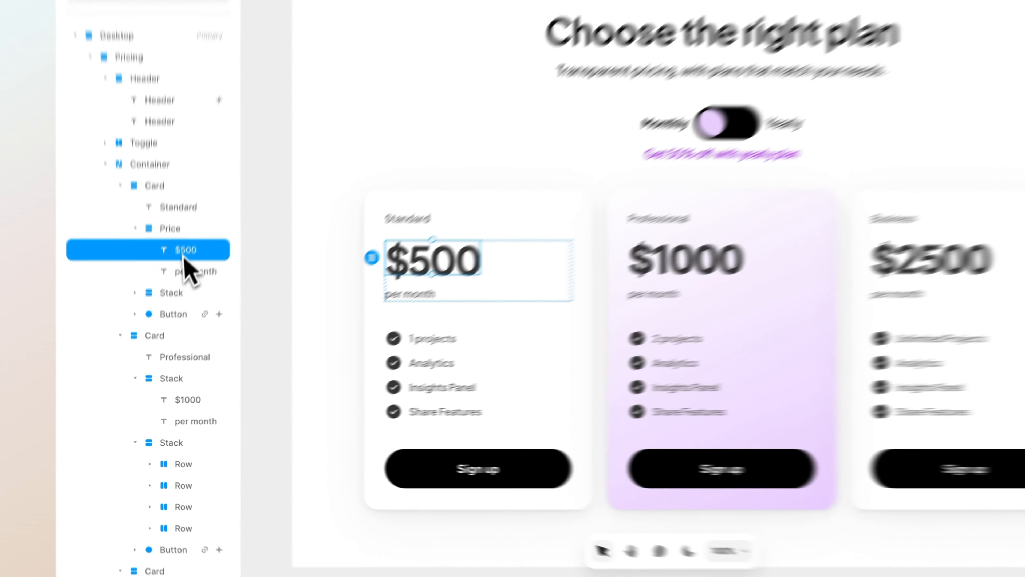
right_click(177, 310)
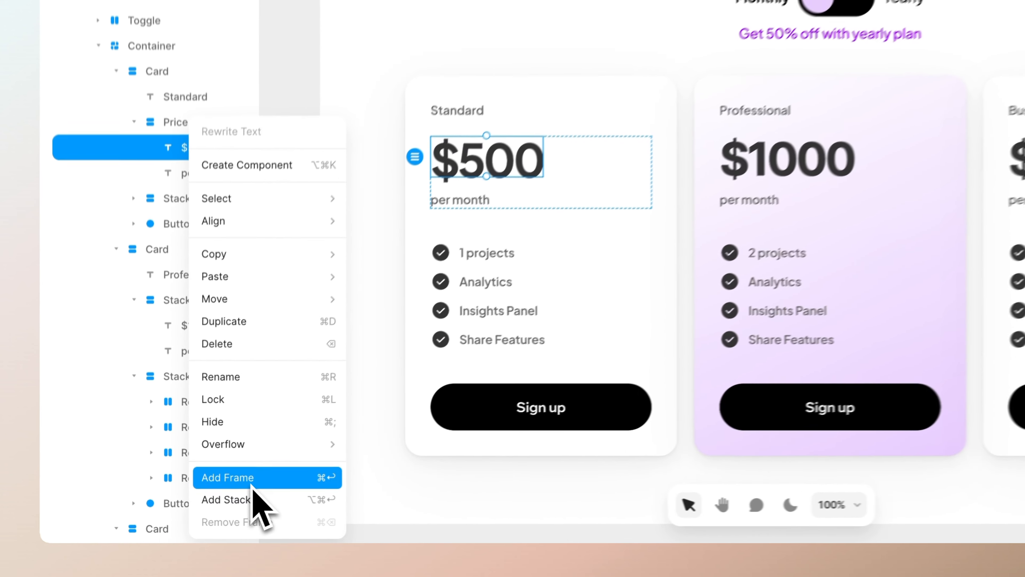
click(201, 505)
drag(533, 154, 535, 165)
drag(404, 317, 405, 316)
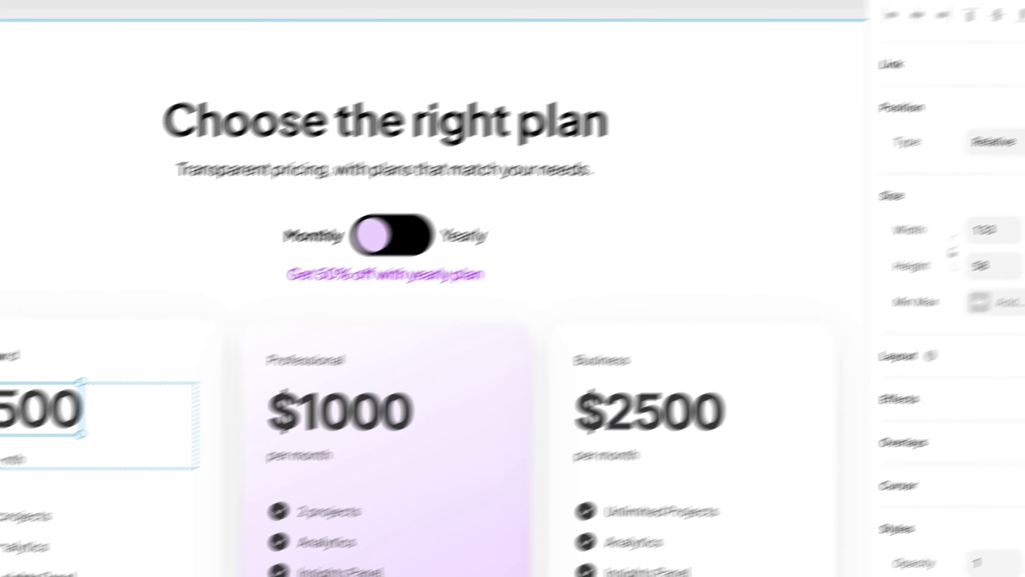
click(959, 268)
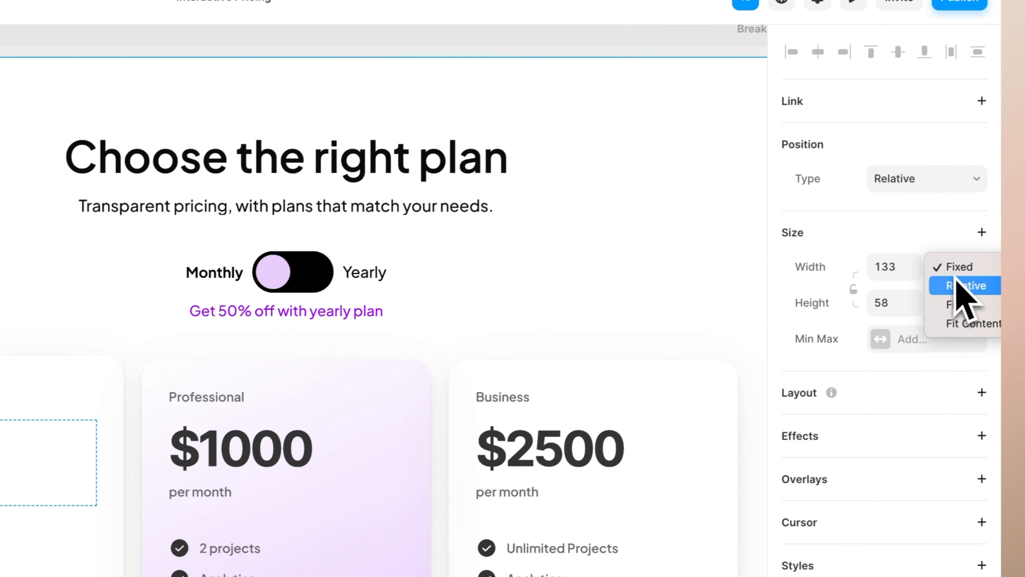
click(944, 308)
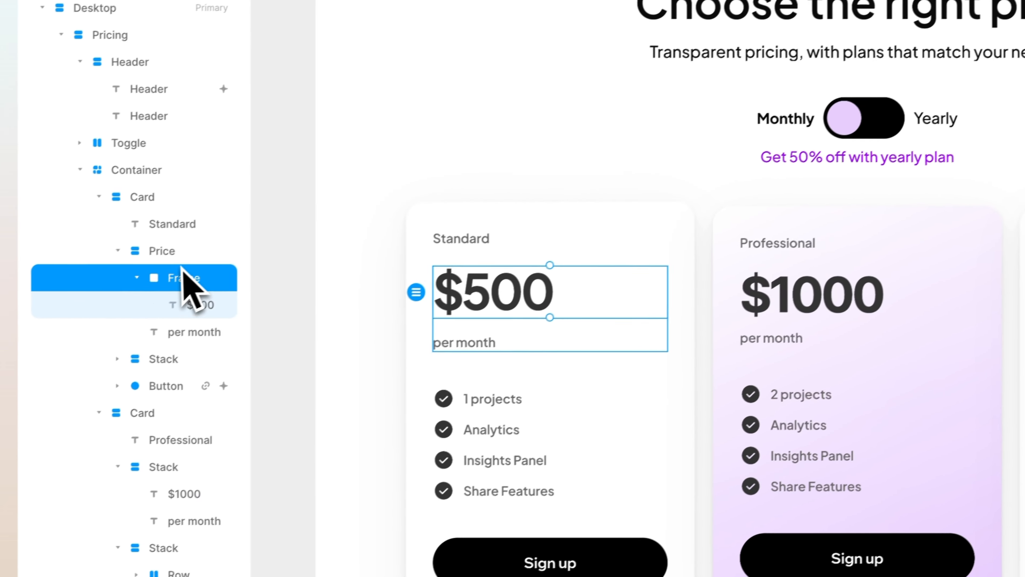
Replace the Professional card's price stack with a copy of the Standard card's Price stack, placed directly below the card title
click(52, 293)
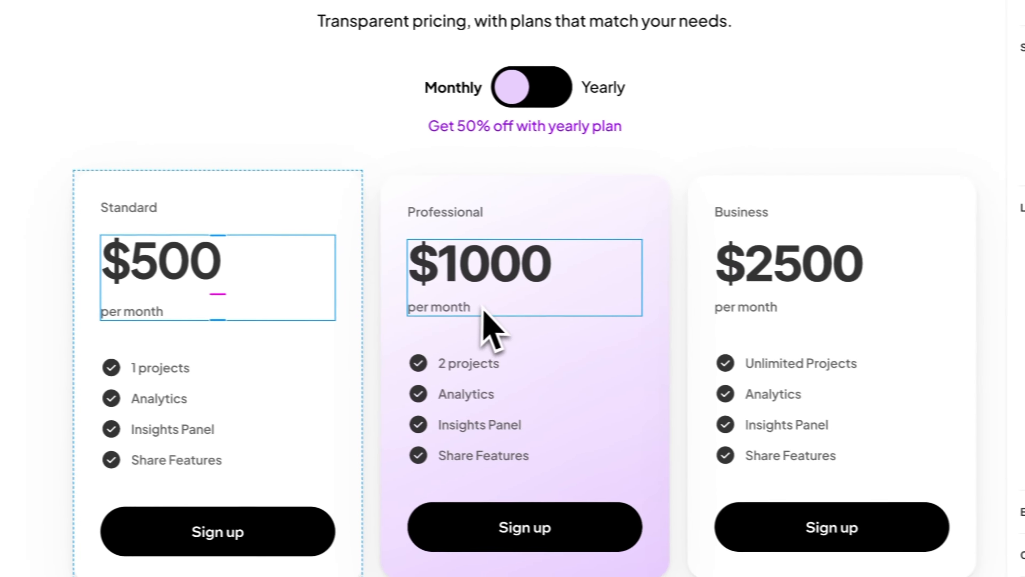
click(837, 342)
key(Delete)
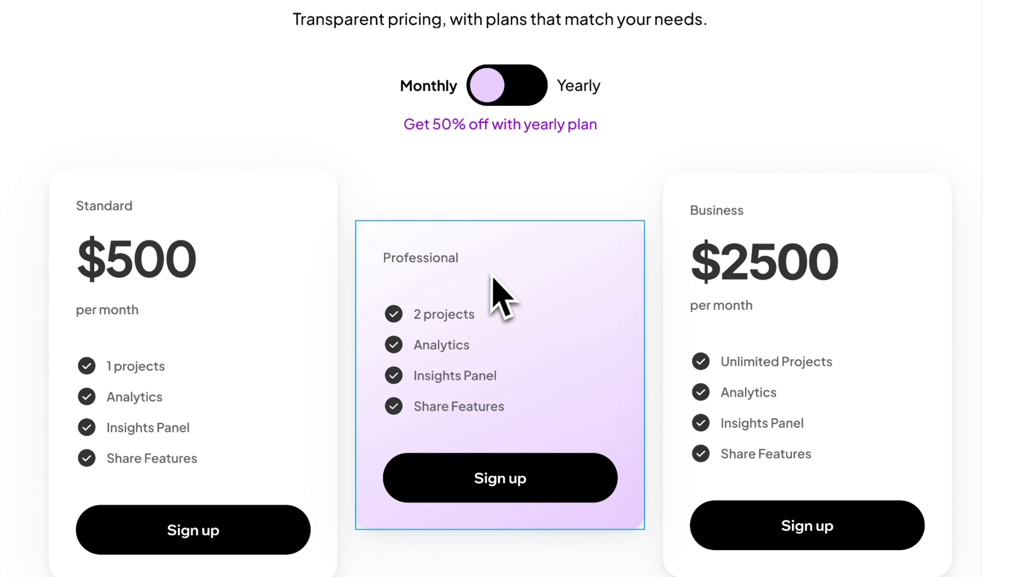
key(ctrl+v)
key(Up)
key(Up)
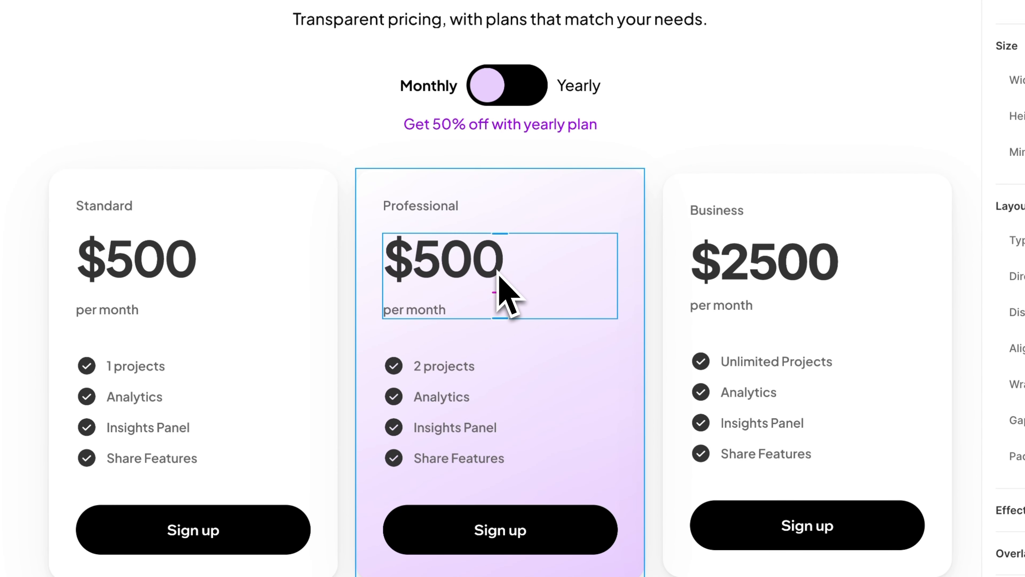
Replace the Business card's price stack with the copied Price stack, placed directly below the card title
key(Delete)
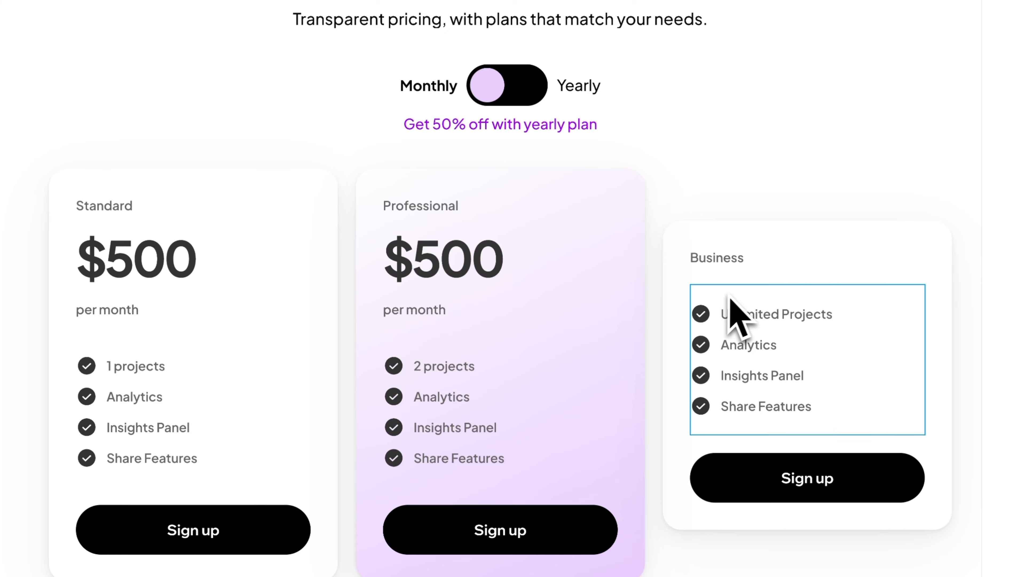
key(ctrl+v)
key(Up)
key(Up)
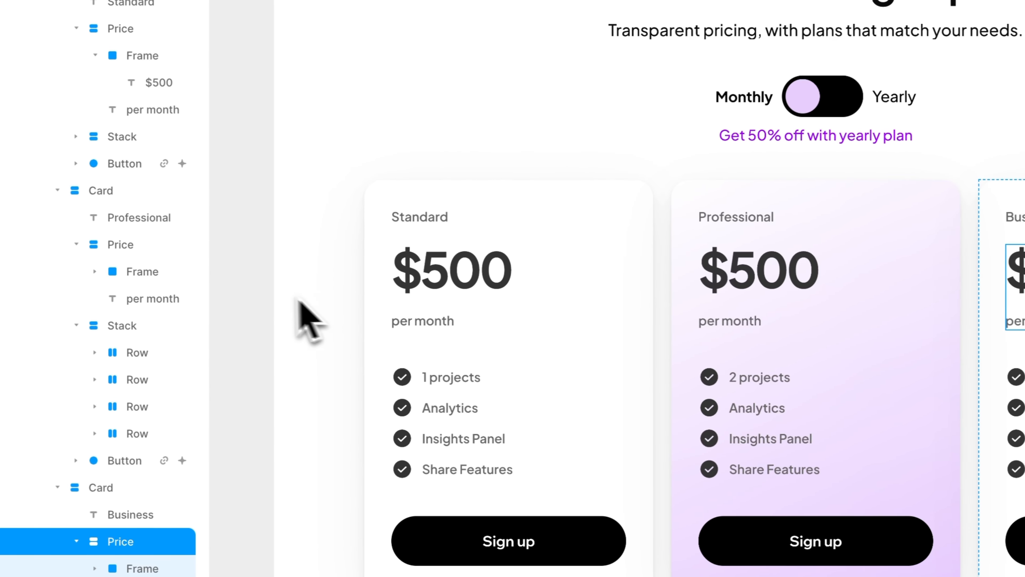
Create a component named Pricing from the whole Pricing section and open it for editing
click(259, 286)
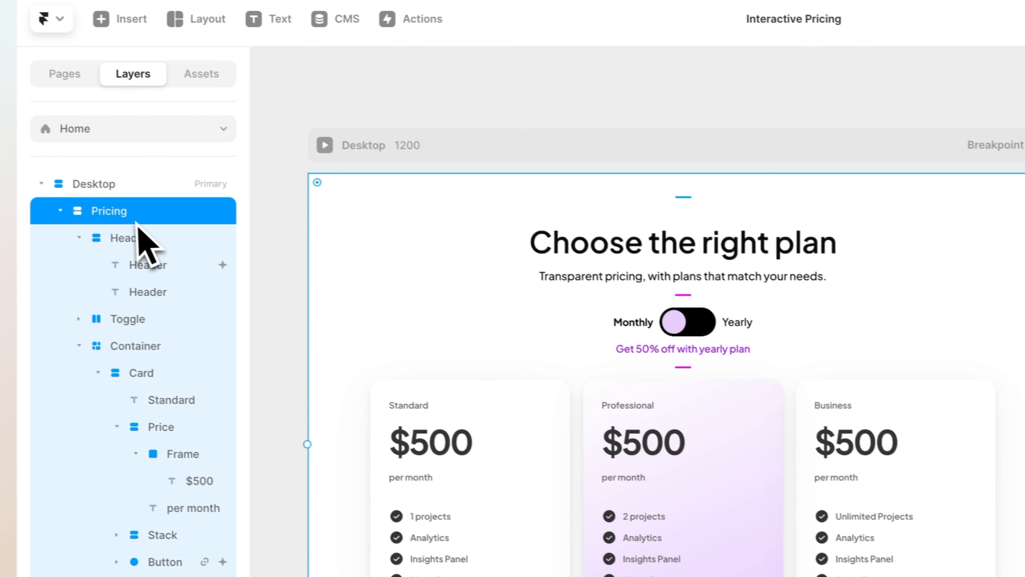
right_click(353, 213)
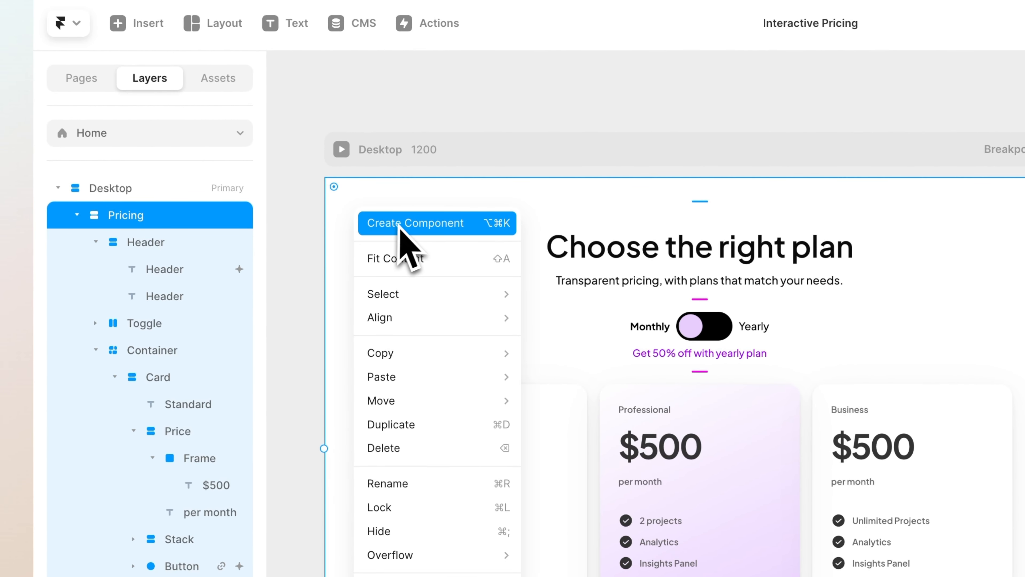
click(404, 225)
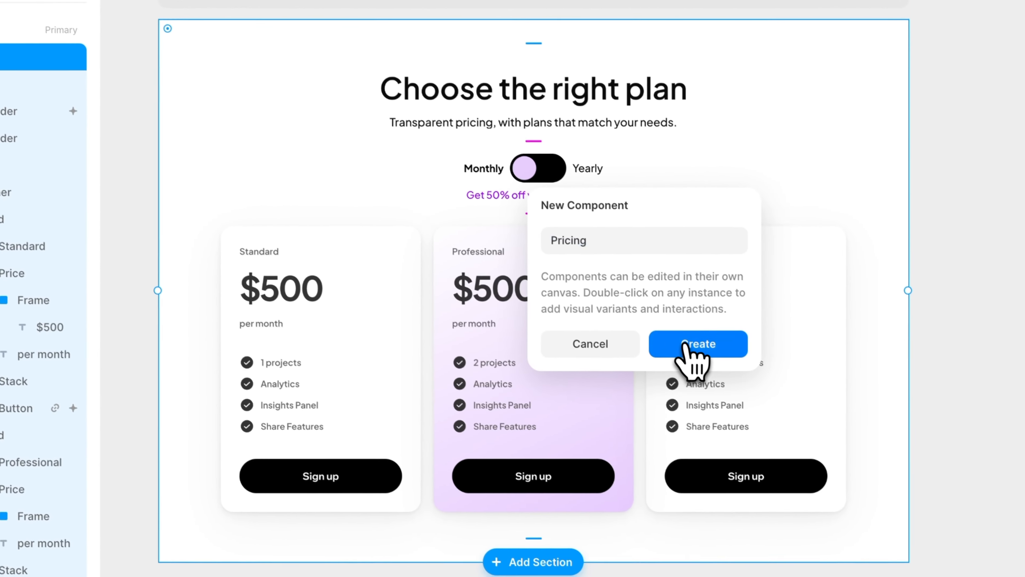
click(865, 502)
click(278, 271)
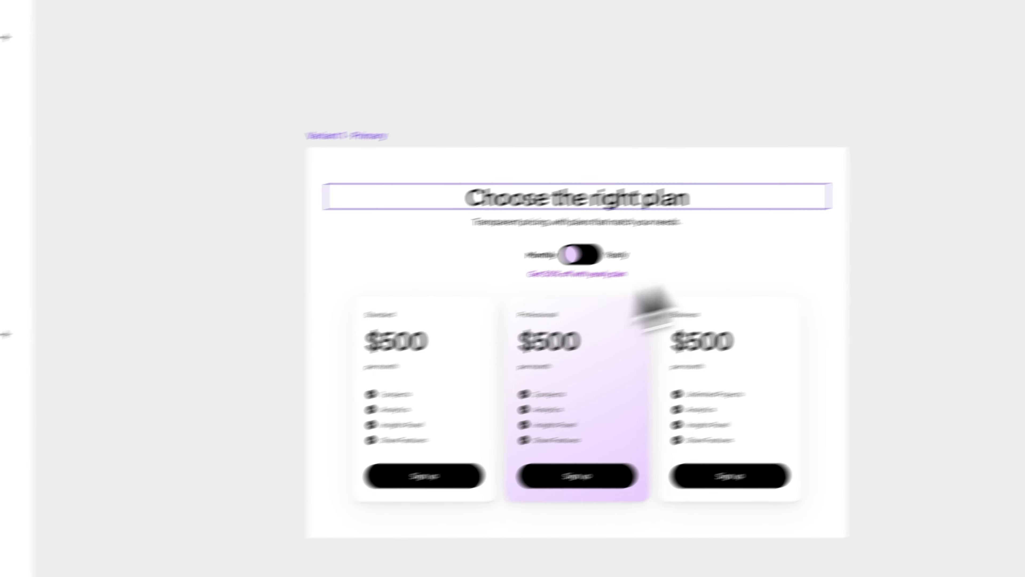
scroll(566, 265, right, 4)
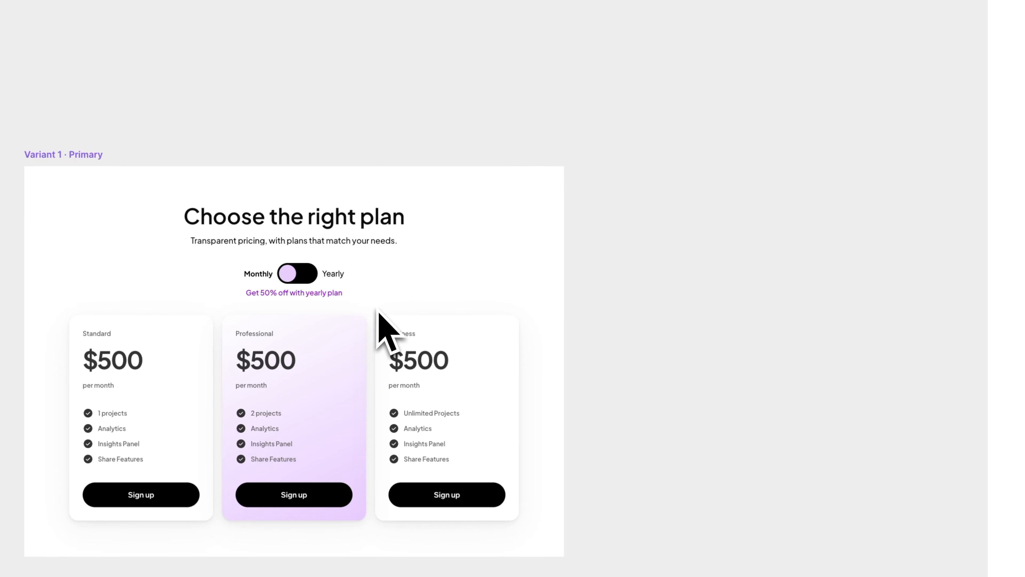
click(77, 154)
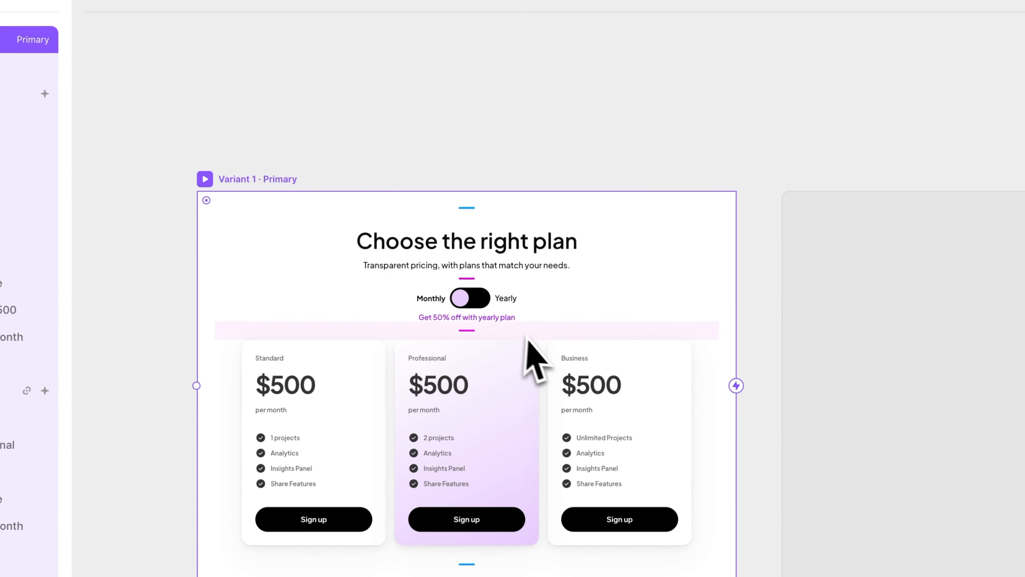
click(769, 409)
Duplicate the $500 text inside the Standard card's price frame and move the copy up to a top position of -60
scroll(309, 391, up, 5)
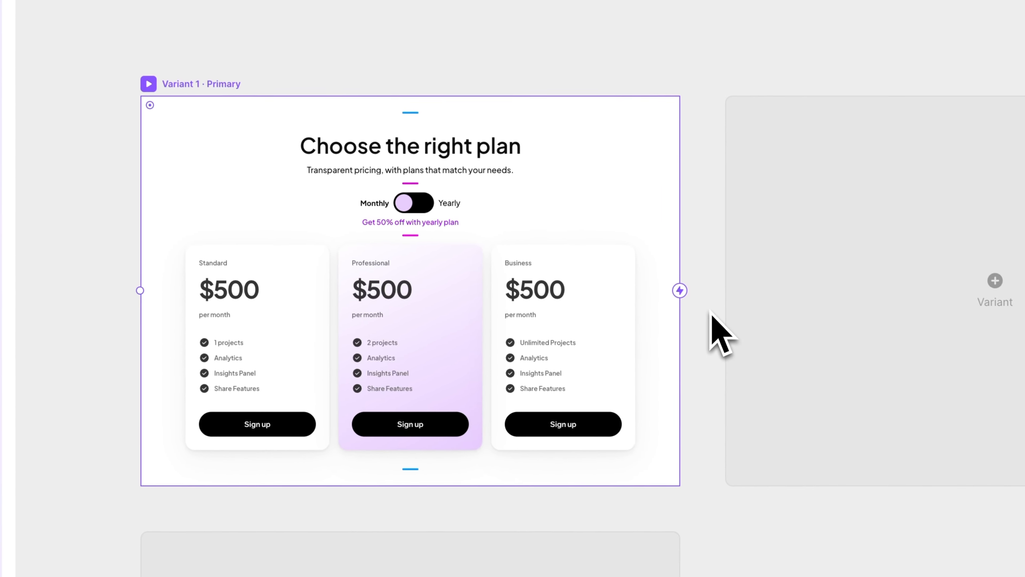
click(416, 307)
scroll(410, 317, left, 3)
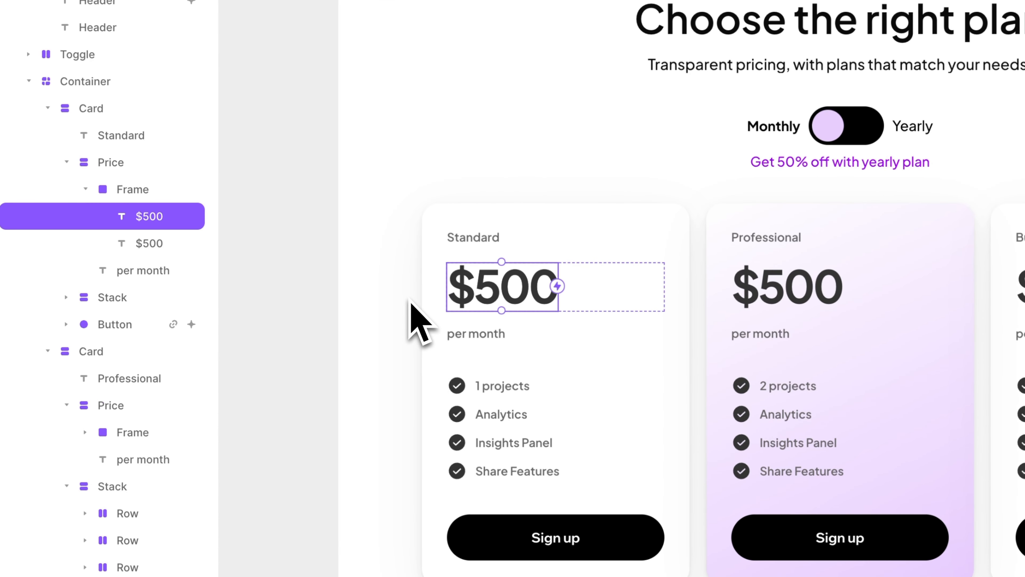
key(shift+Up)
key(shift+Up)
key(shift+Up)
key(shift+Up)
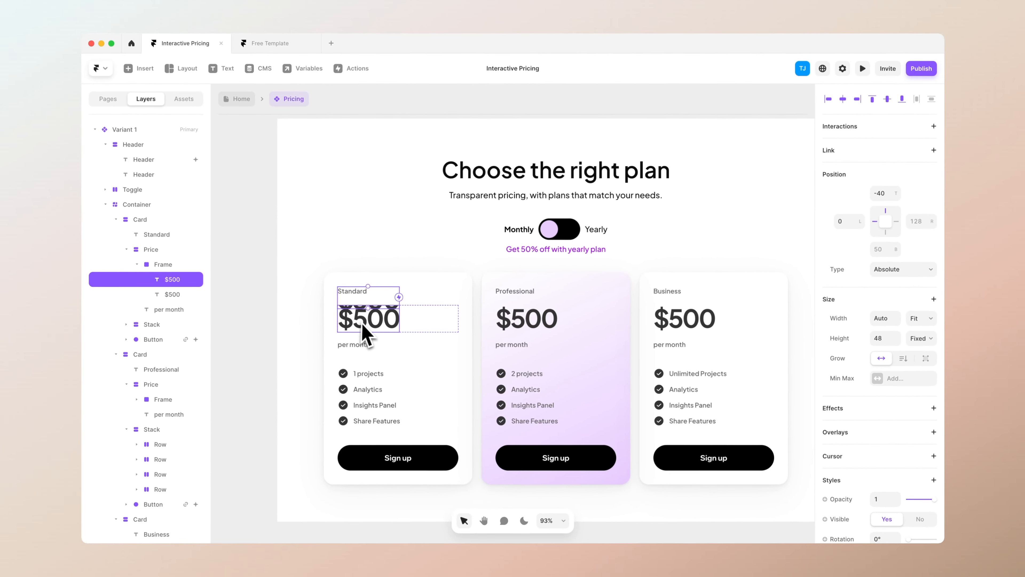
key(shift+Up)
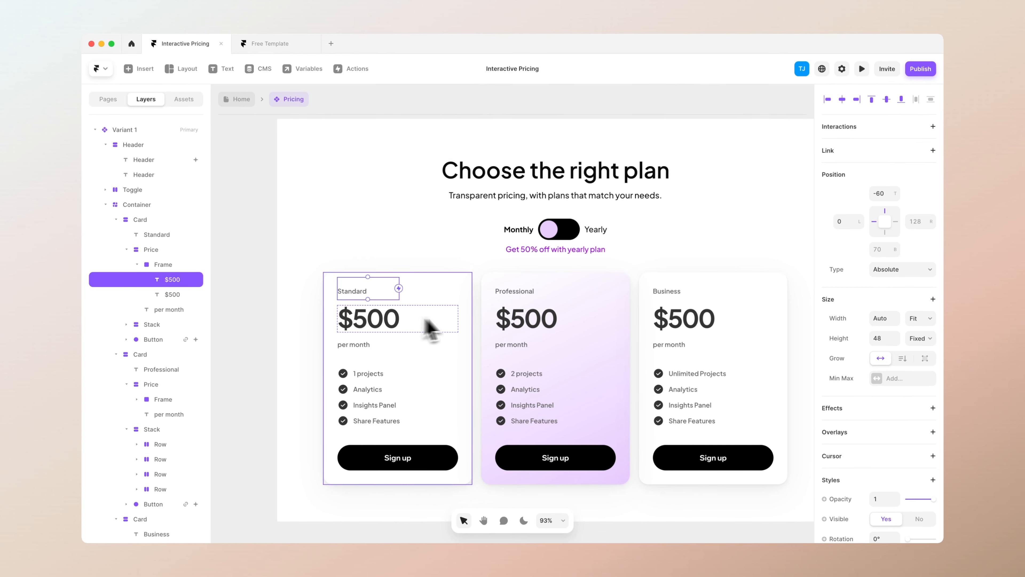
Duplicate the $500 texts in the Professional and Business price frames and move each copy up above its frame
click(526, 327)
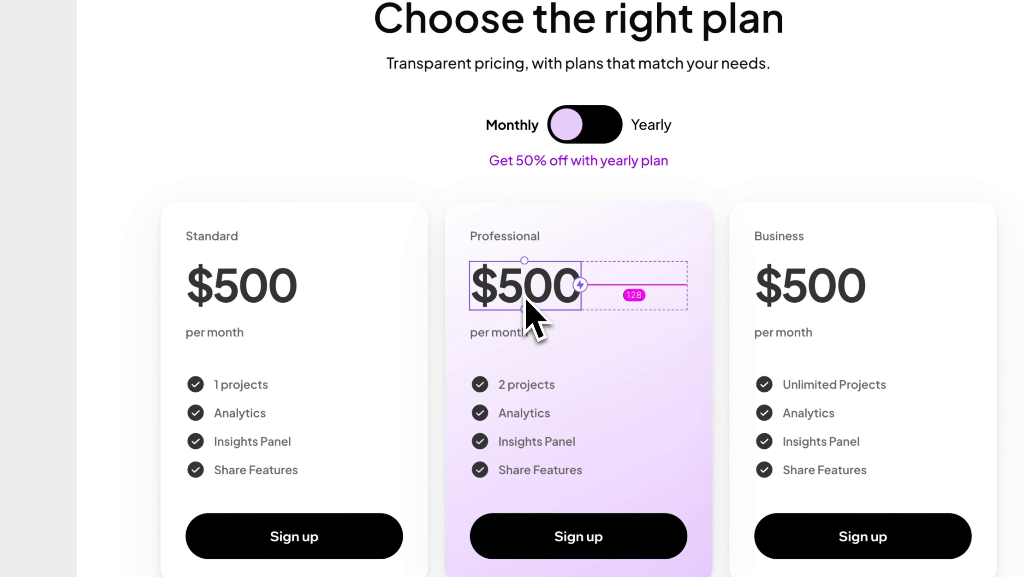
key(shift+Up)
key(shift+Up)
key(shift+Up)
key(shift+Up)
key(shift+Up)
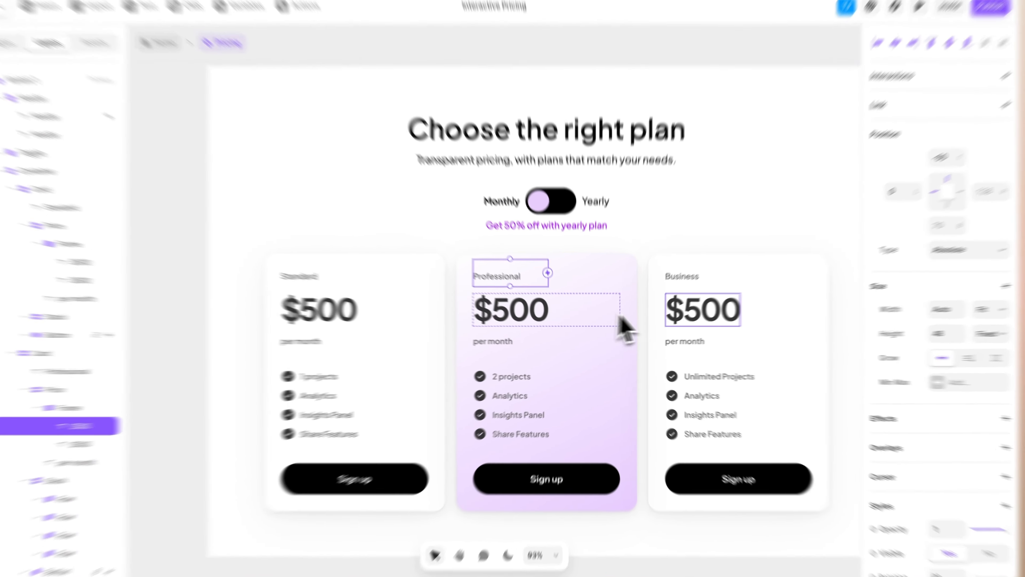
click(664, 321)
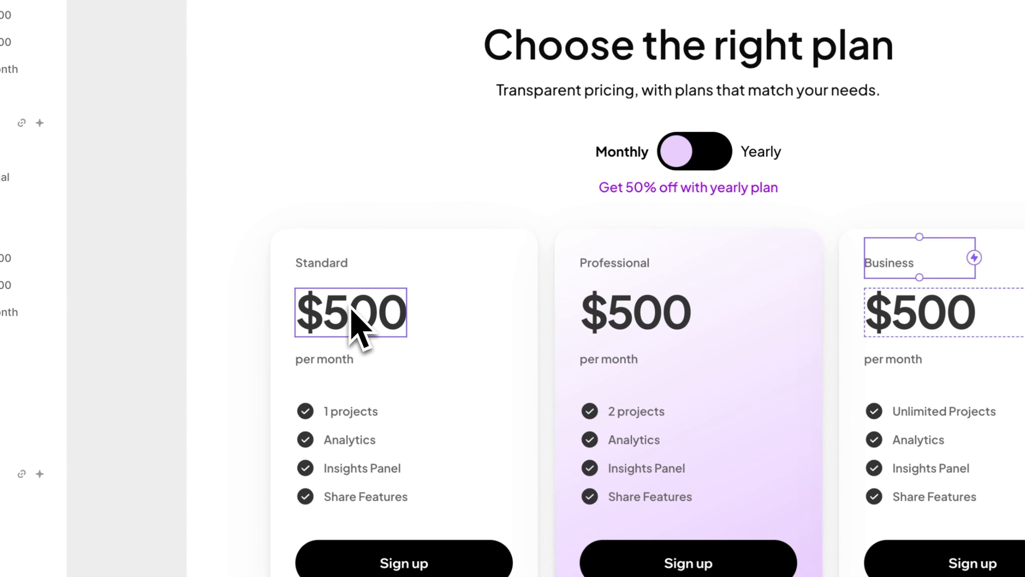
Set the overflow of the Standard card's price frame to Visible
click(185, 290)
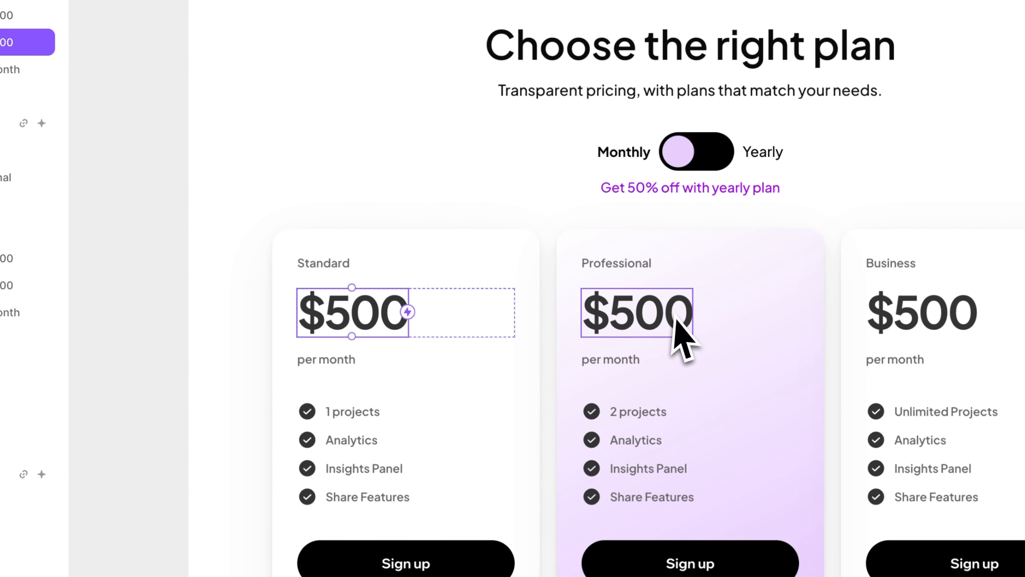
click(169, 274)
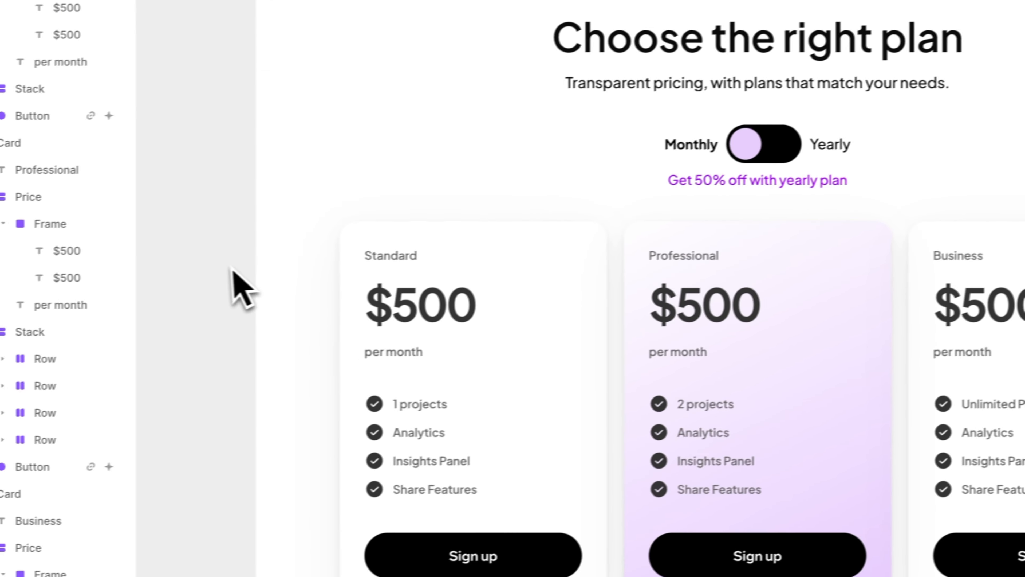
scroll(165, 274, down, 5)
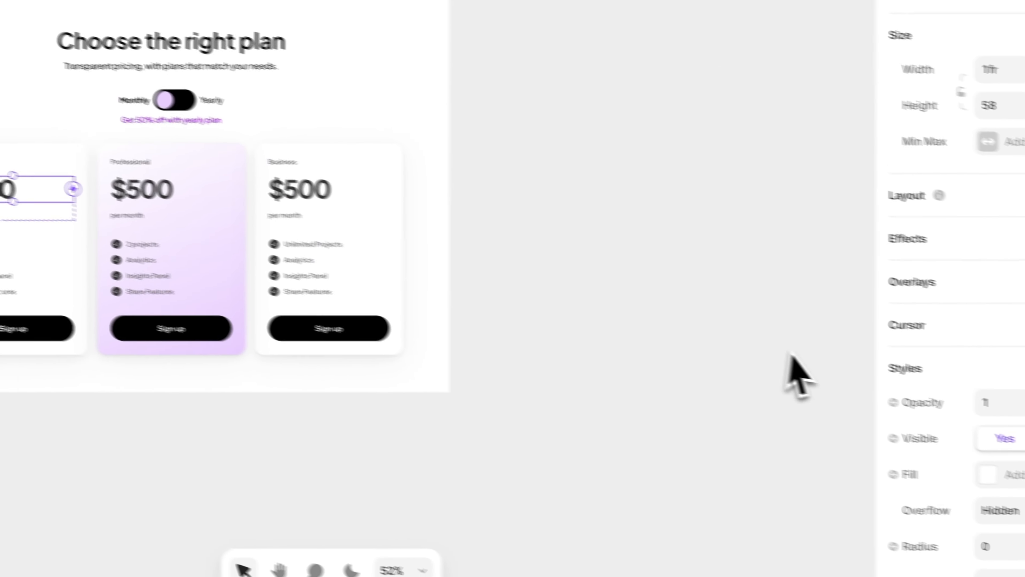
click(927, 465)
click(916, 473)
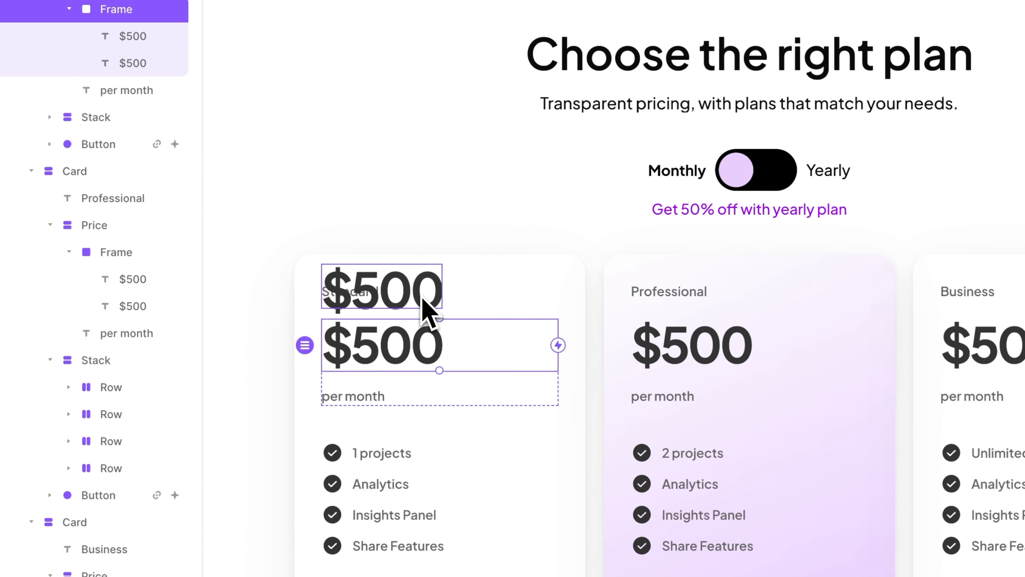
Change the Standard card's upper price text to $250 and set its frame's overflow back to Hidden
double_click(74, 151)
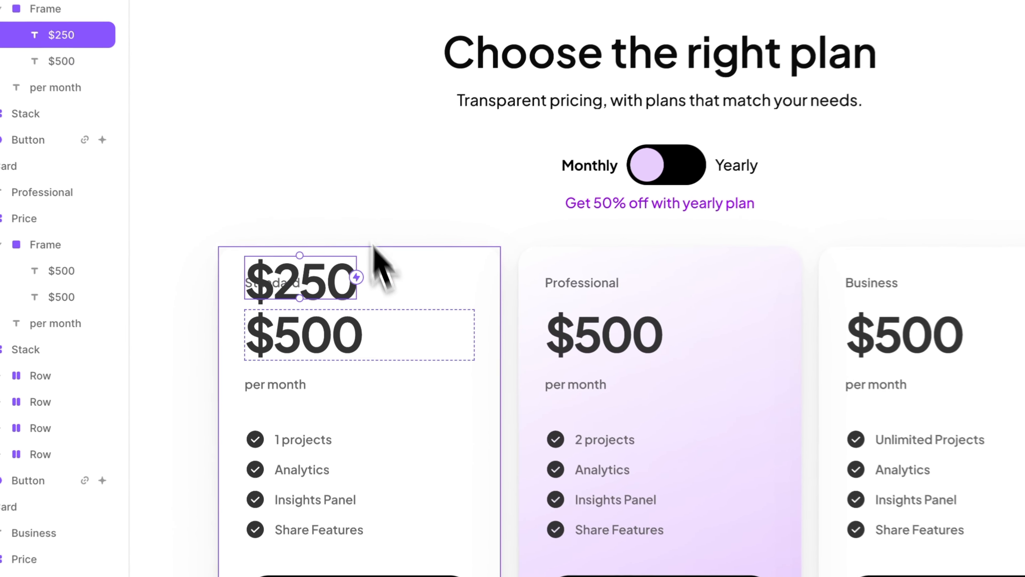
click(377, 336)
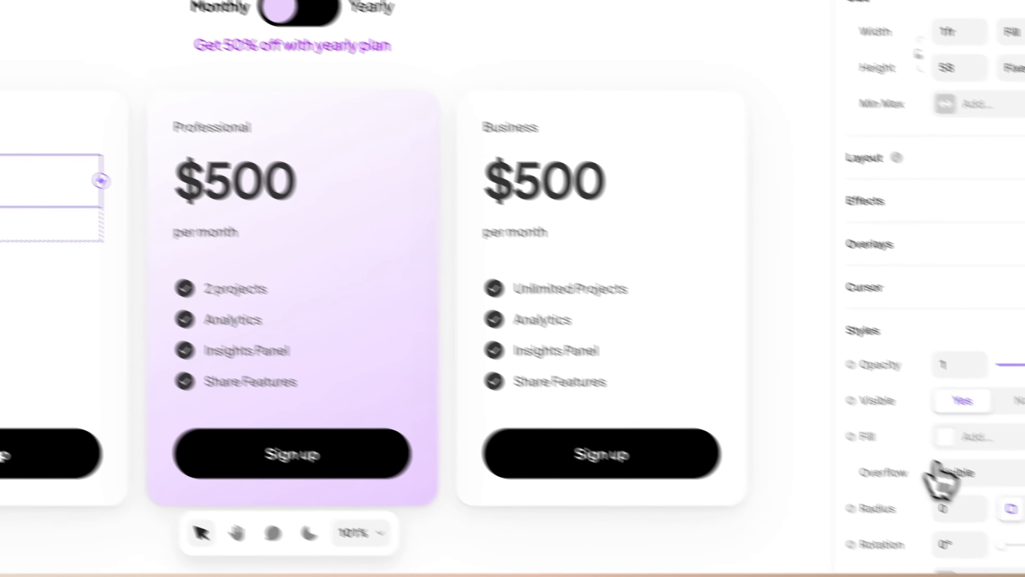
click(938, 470)
click(973, 449)
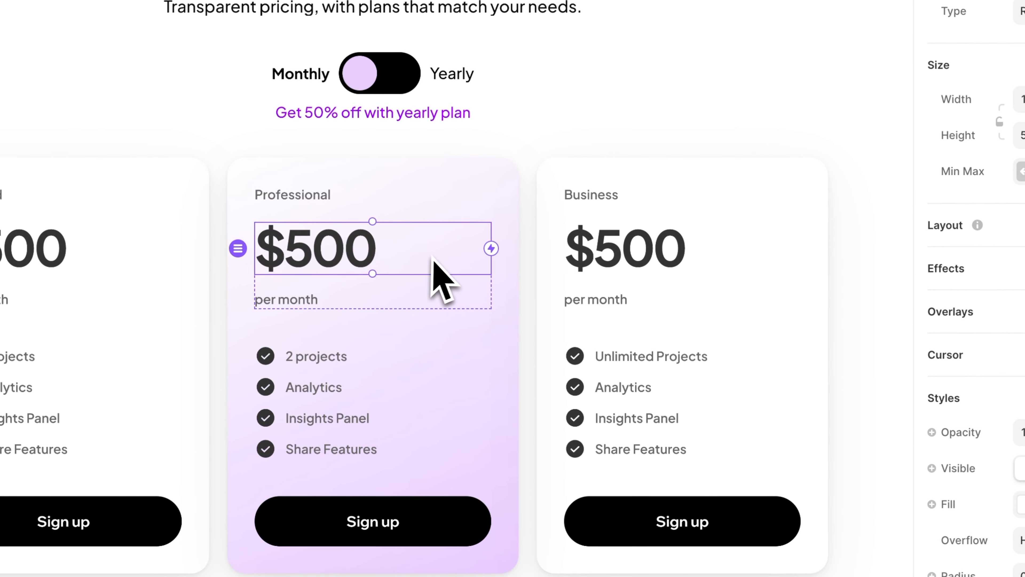
Change the Professional card's lower price text to $1000 and set its price frame's overflow to Visible
click(363, 265)
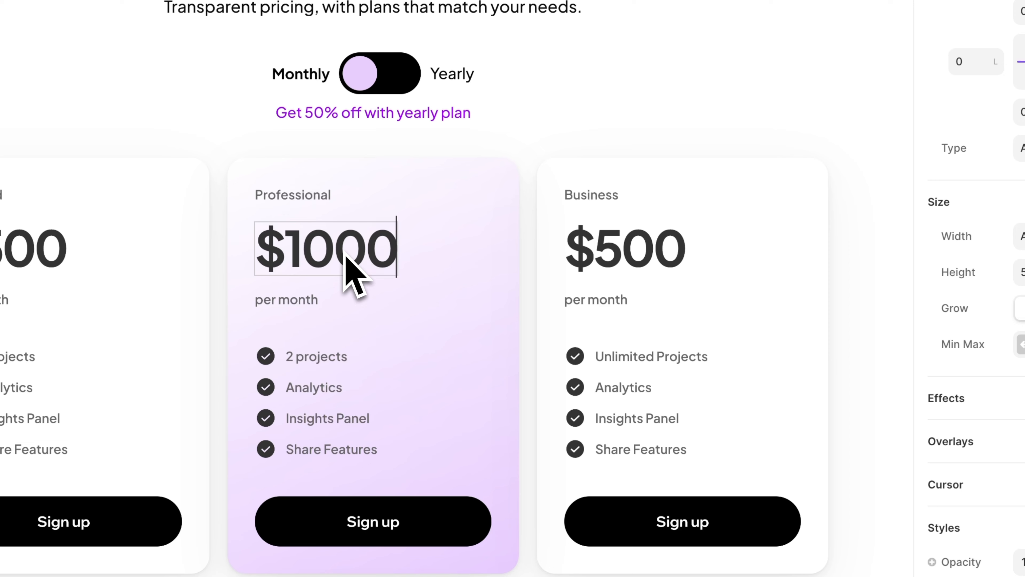
click(401, 266)
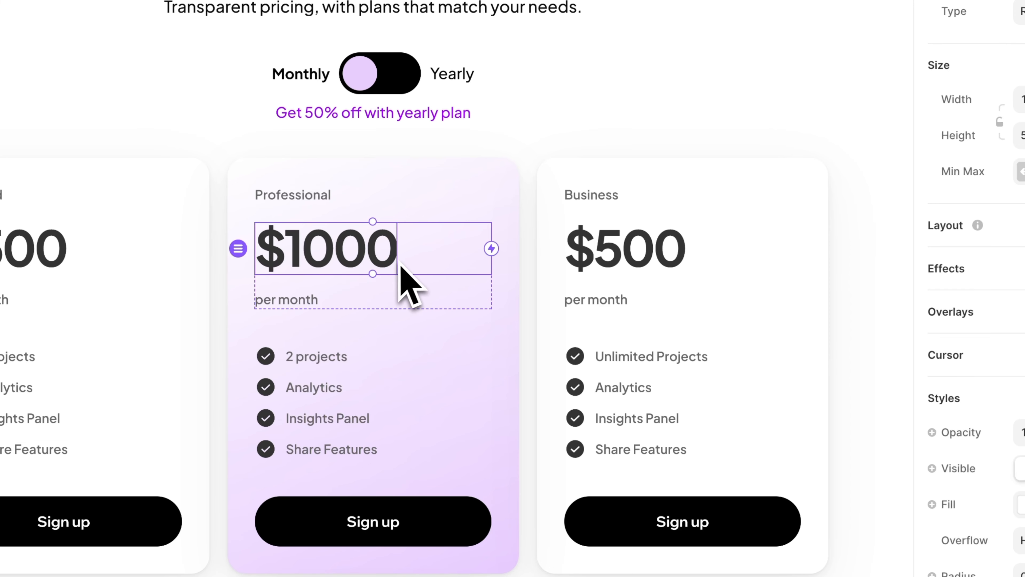
click(384, 261)
click(414, 262)
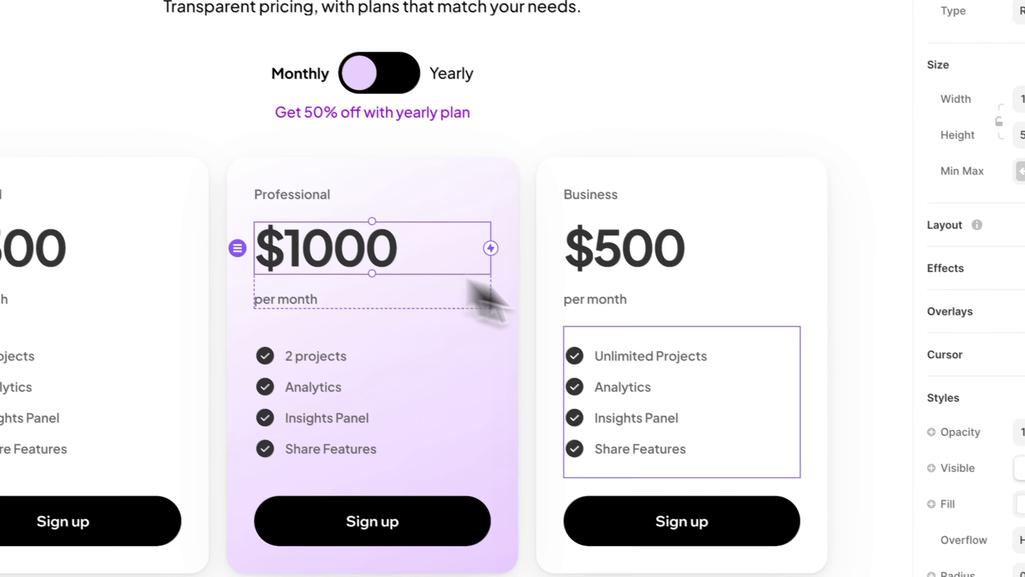
click(1021, 540)
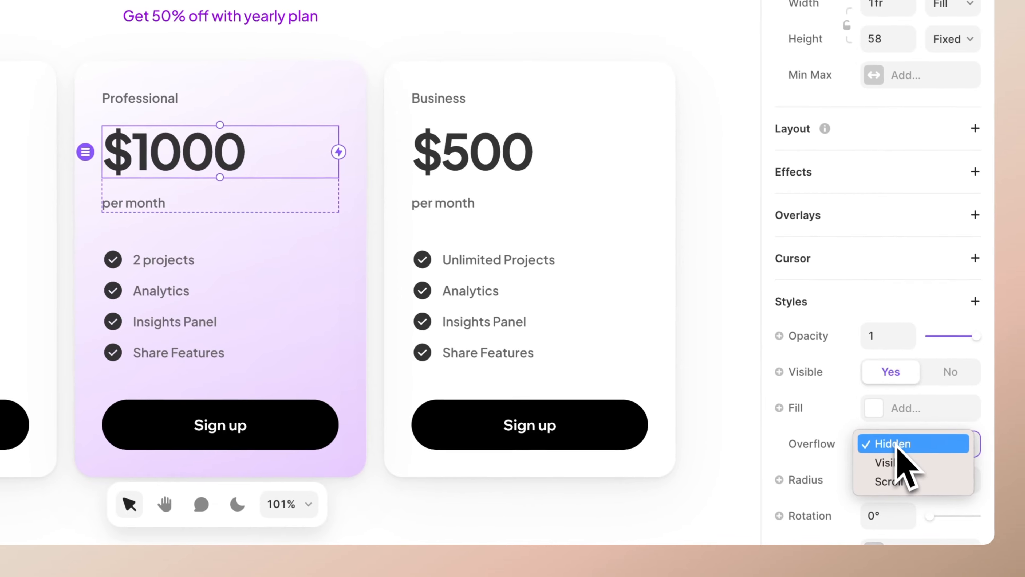
click(886, 462)
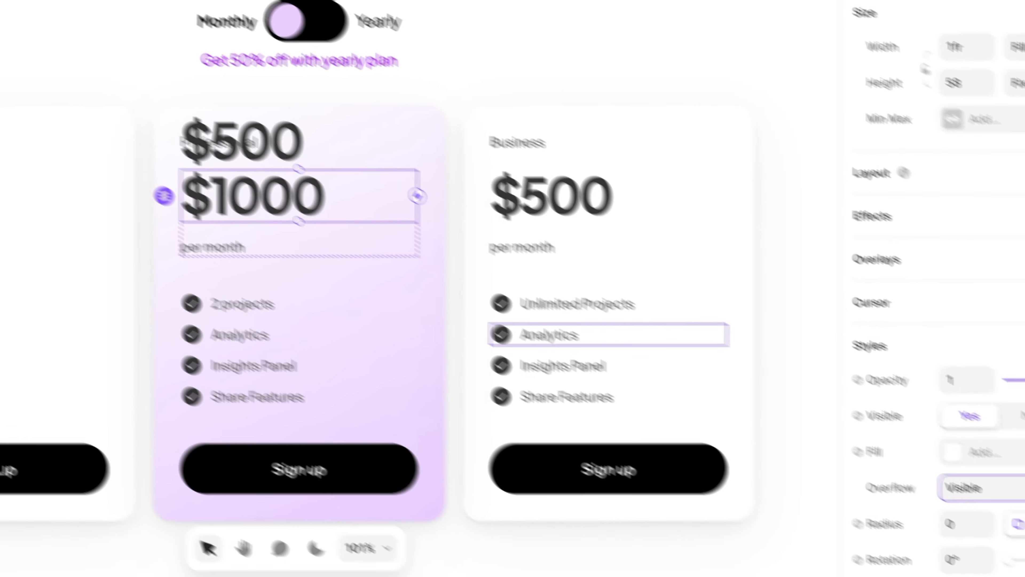
Set the Professional card's price frame overflow back to Hidden and change the Business card's lower price text to $2000
click(950, 487)
click(929, 425)
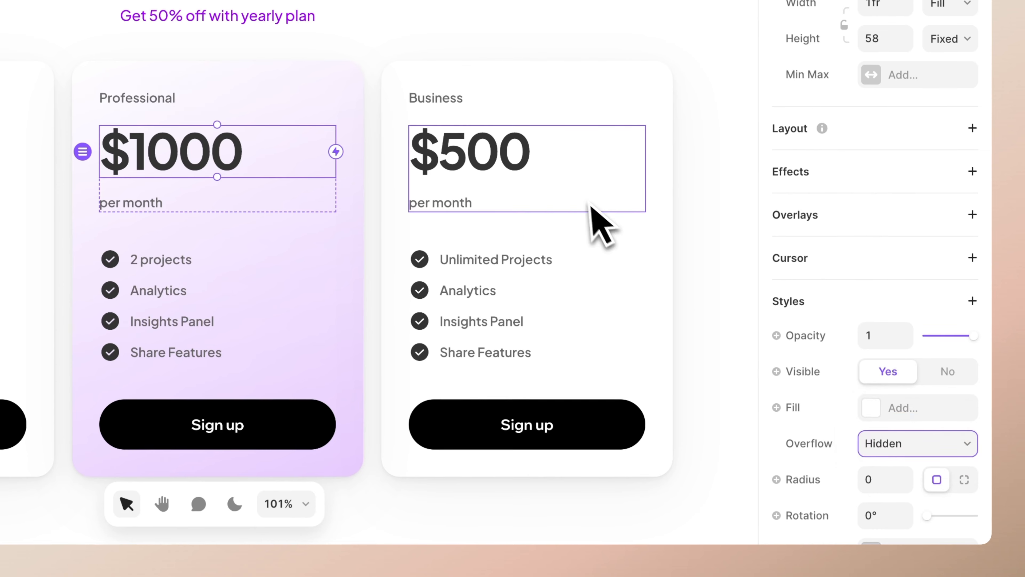
double_click(490, 156)
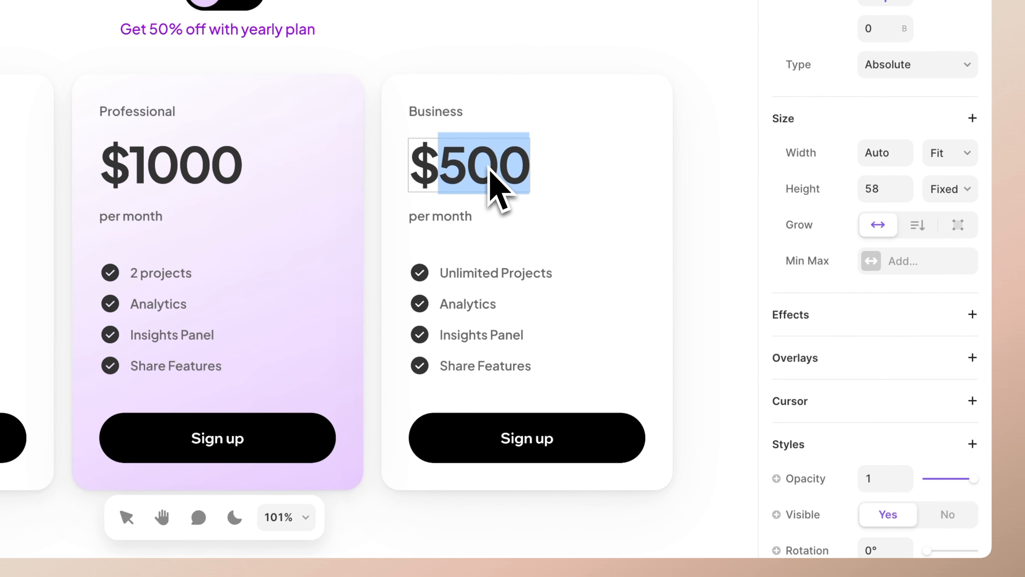
key(Escape)
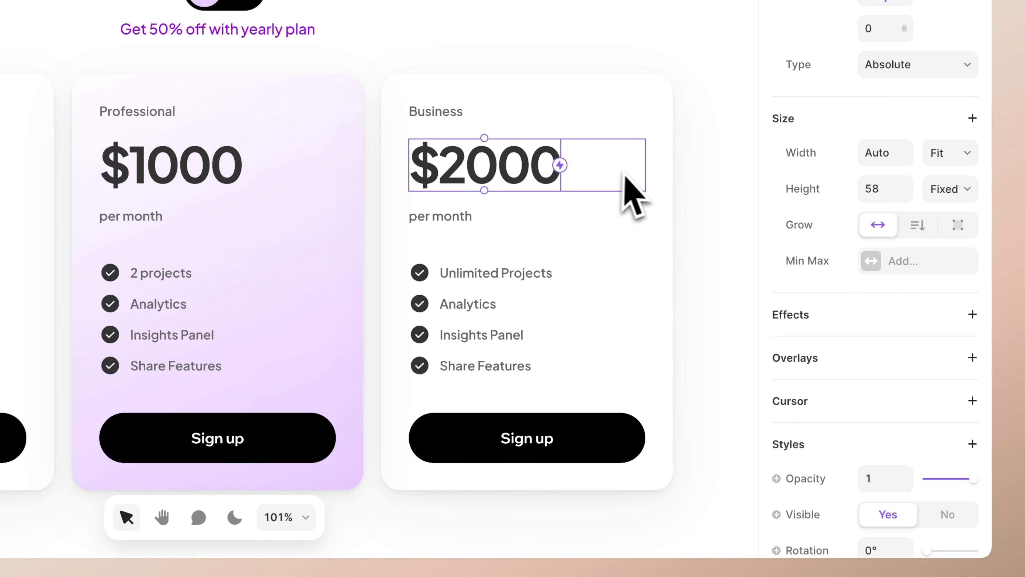
Set the Business card's price frame overflow to Visible and change its upper price text to $1000
click(632, 173)
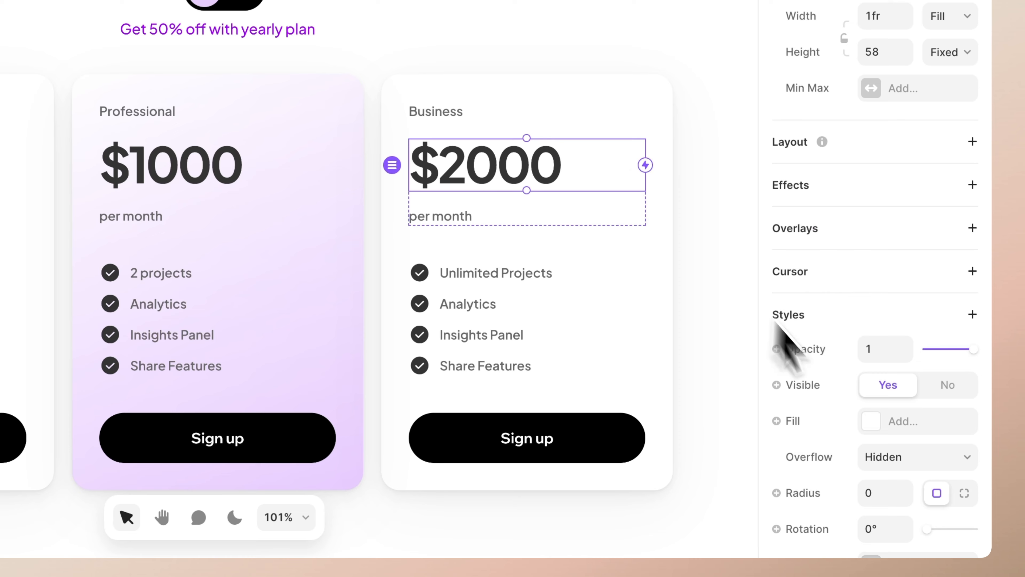
click(887, 458)
click(888, 476)
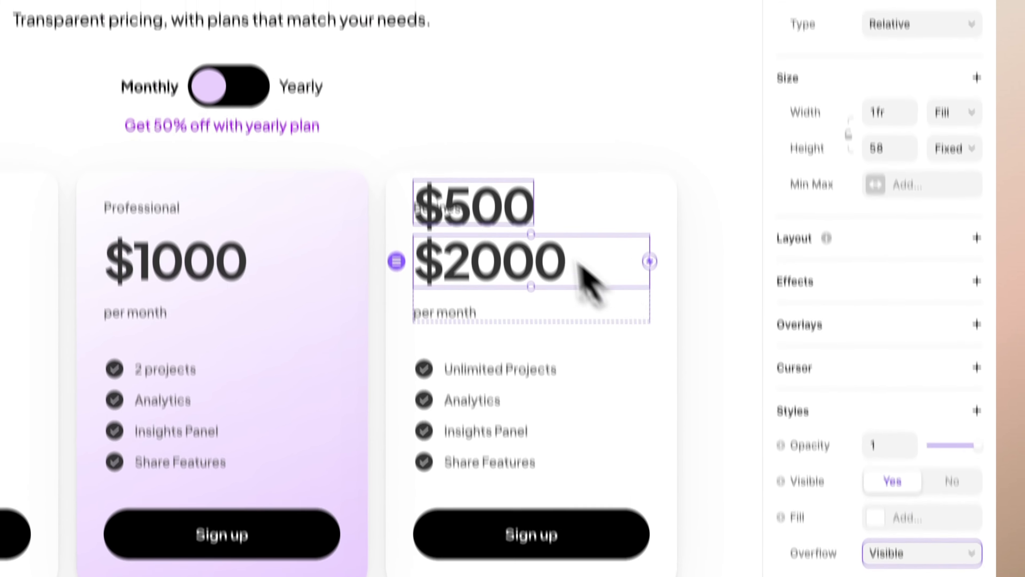
double_click(504, 211)
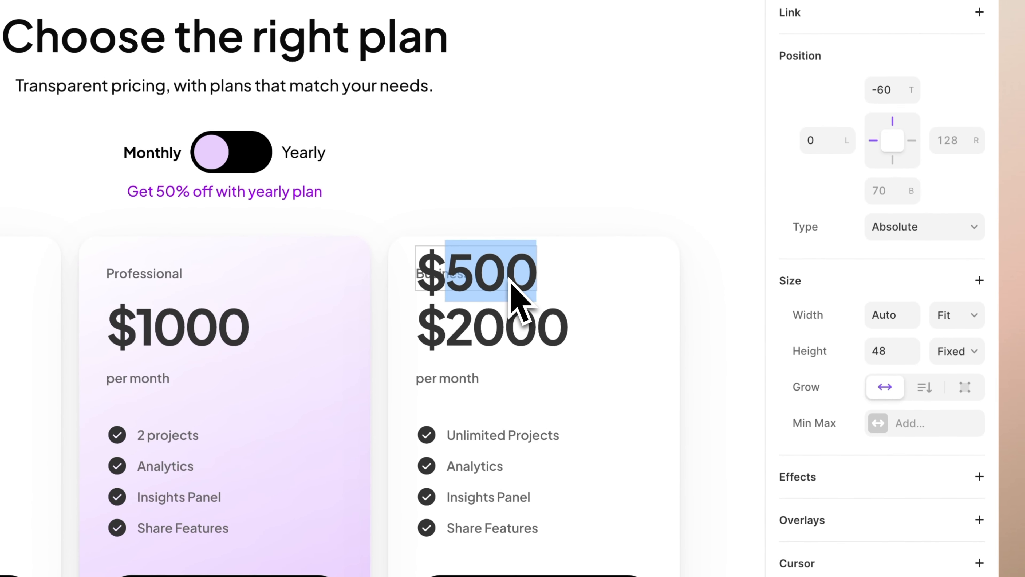
text(1000)
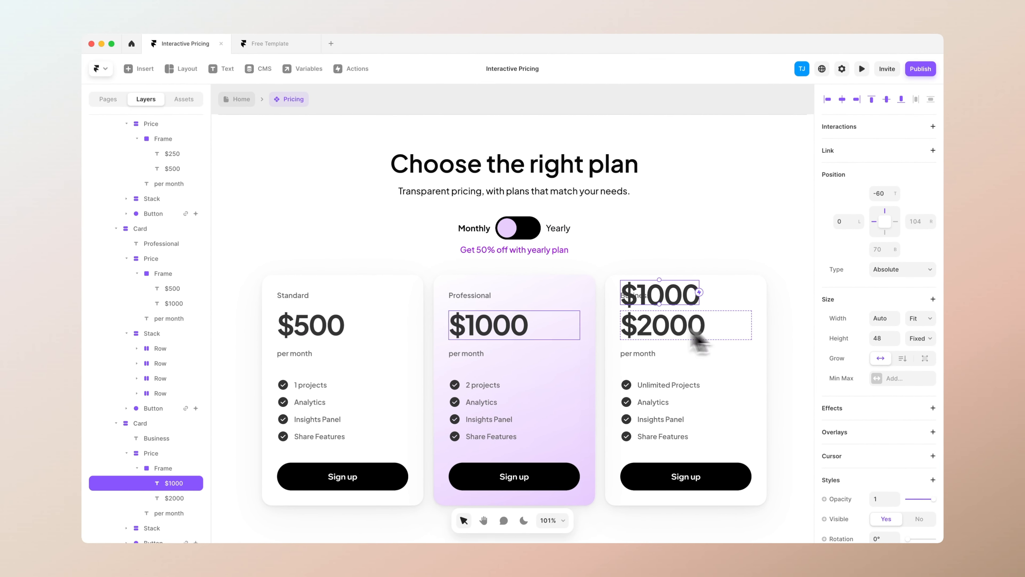
Set the overflow of the Business card's price frame back to Hidden
scroll(773, 410, down, 3)
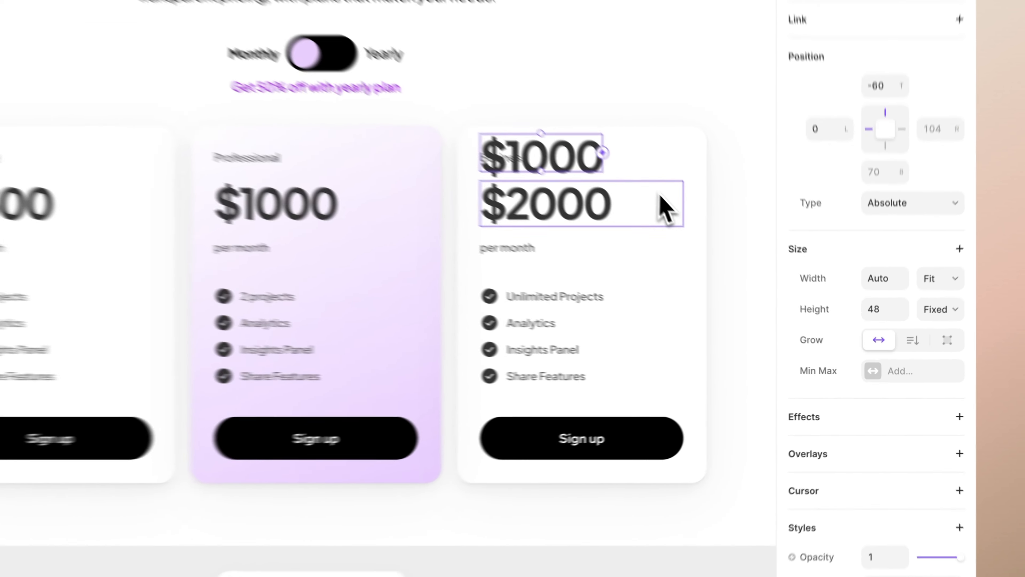
click(737, 269)
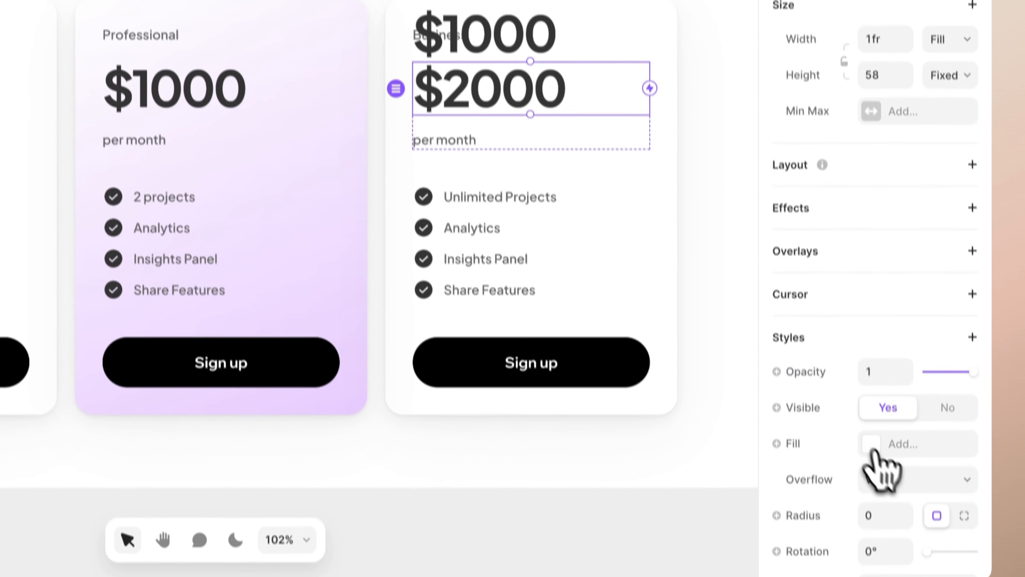
click(895, 497)
click(894, 435)
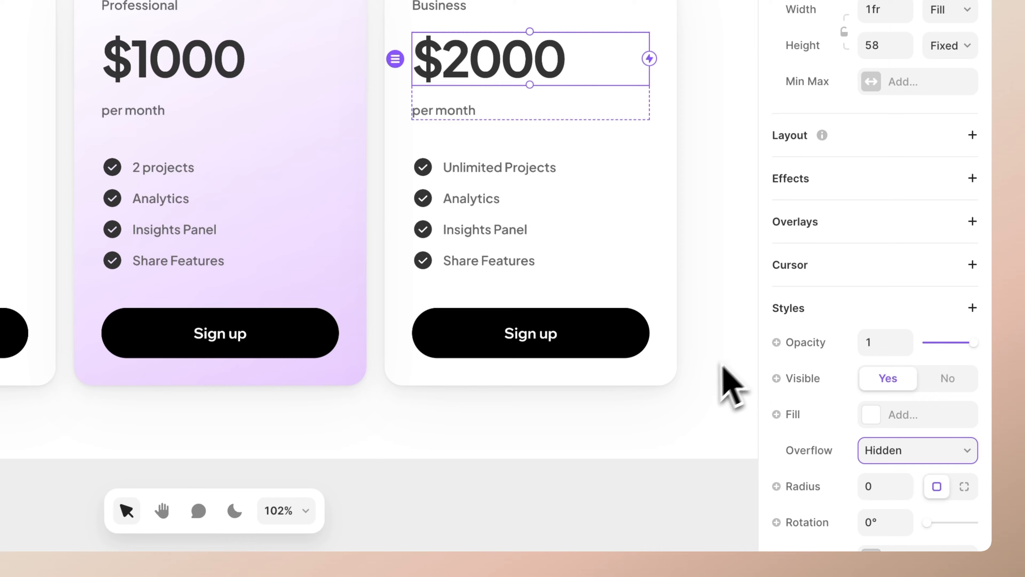
Add a second variant of the pricing component beside the primary variant
click(509, 458)
scroll(509, 456, down, 5)
scroll(510, 457, right, 8)
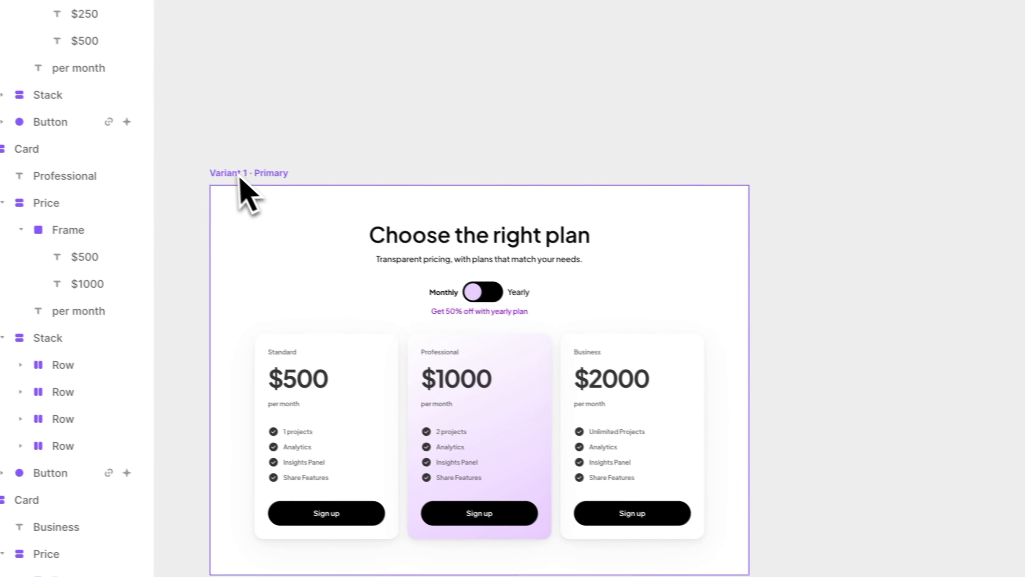
click(41, 127)
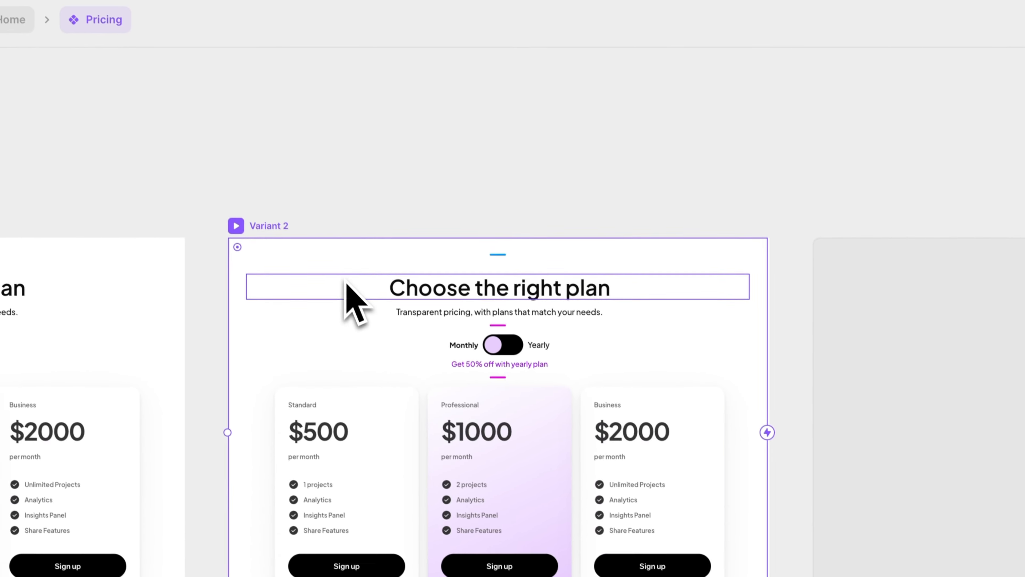
scroll(345, 280, left, 4)
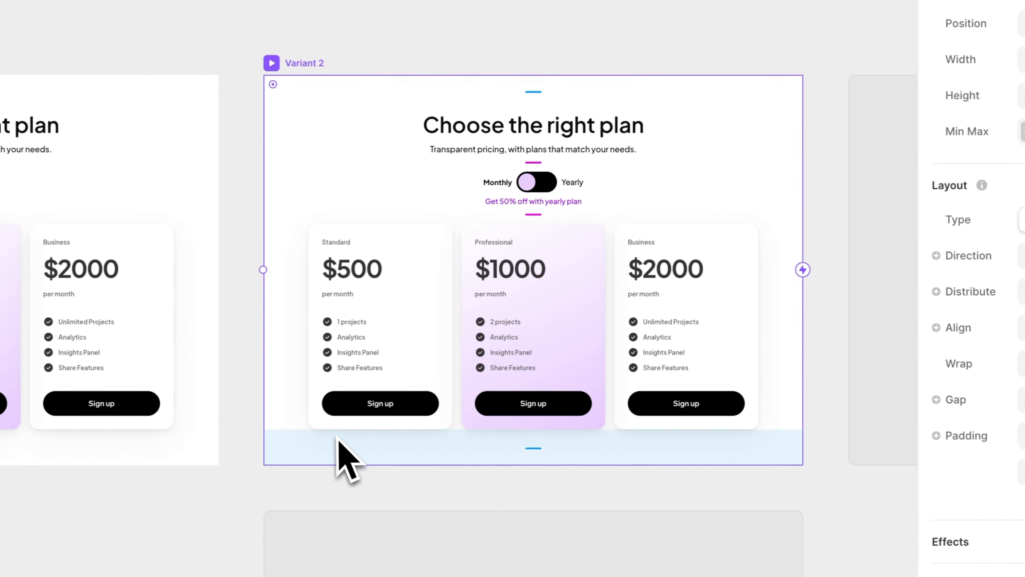
Move the round knob inside Variant 2's toggle to the Yearly side
scroll(530, 187, up, 5)
super+click(530, 187)
scroll(593, 196, right, 1)
scroll(602, 197, right, 4)
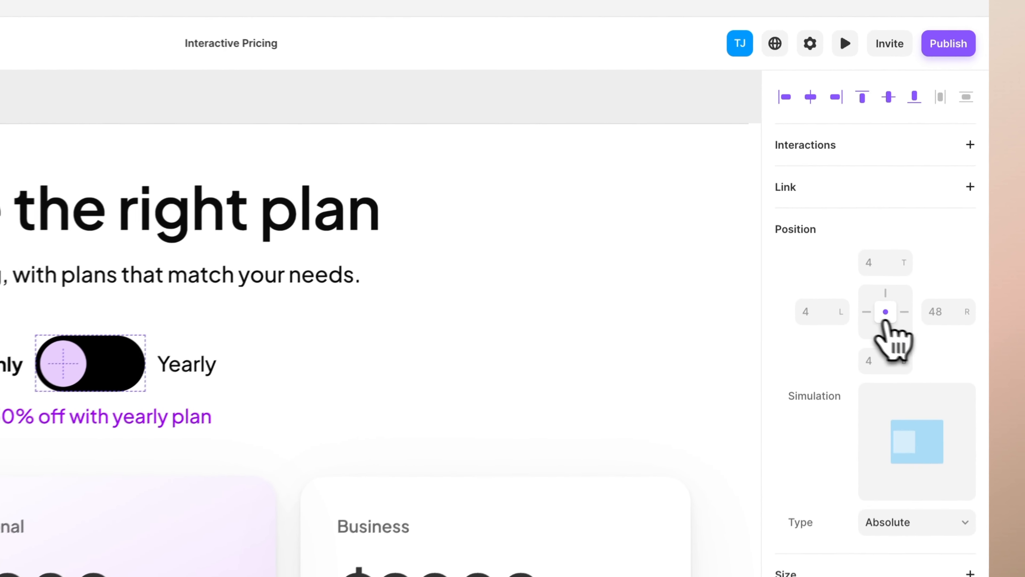
click(911, 222)
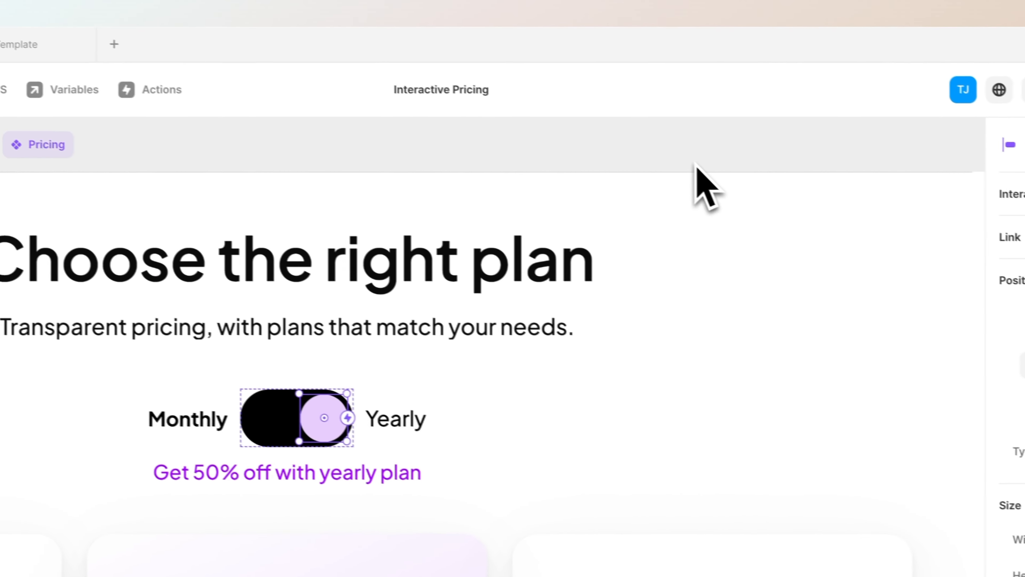
In Variant 2, shift both price texts of the Standard card down together so $250 sits inside the price frame
scroll(386, 333, down, 5)
scroll(379, 341, left, 10)
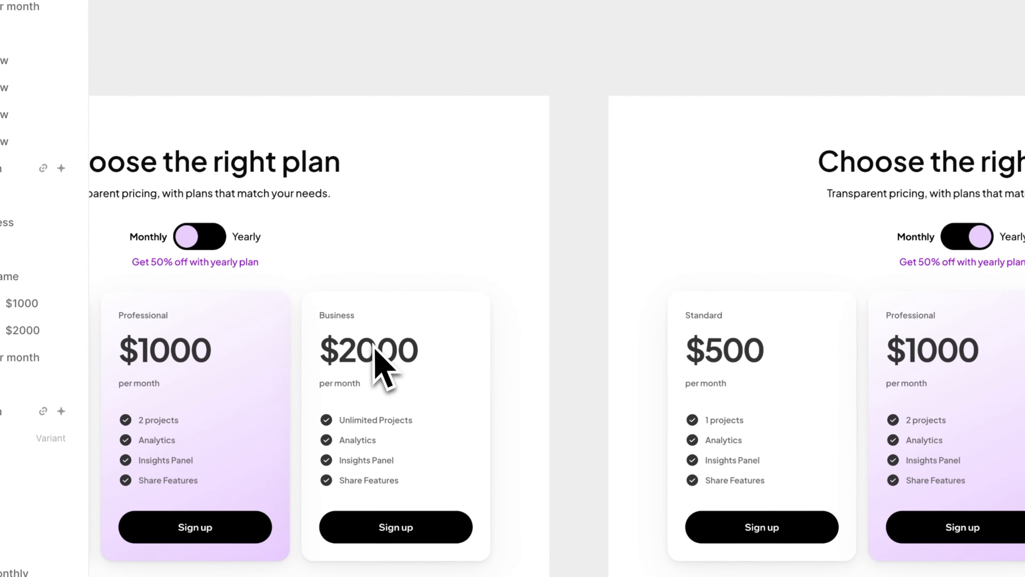
scroll(525, 350, right, 6)
scroll(410, 349, up, 5)
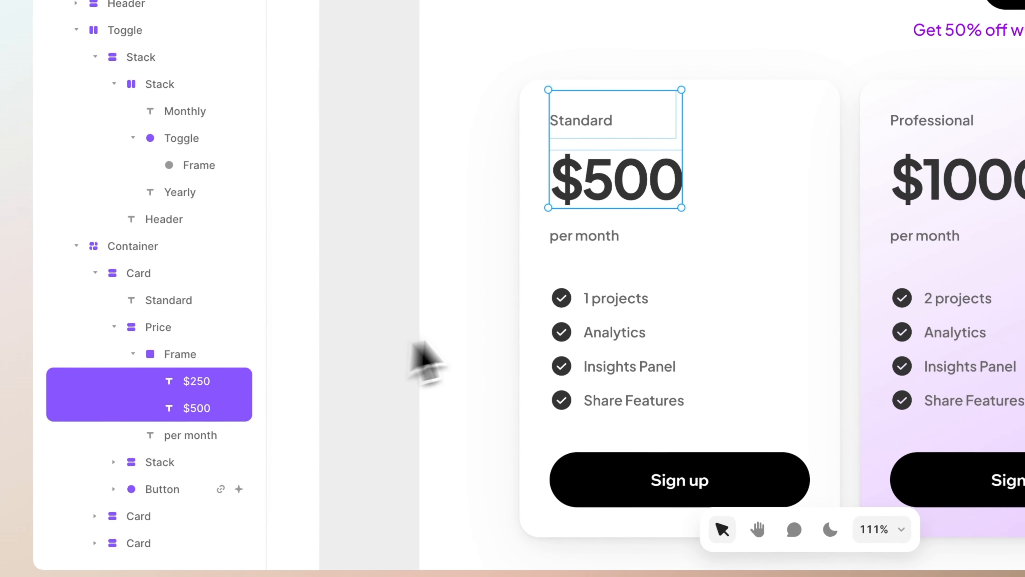
key(shift+Down)
key(shift+Down)
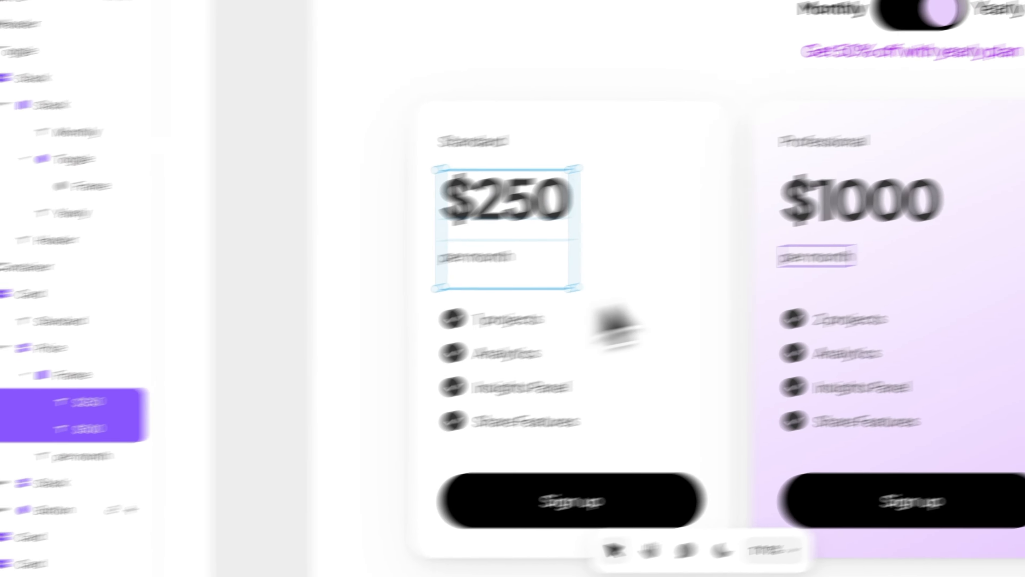
In Variant 2, shift both price texts of the Professional card down together so $500 sits inside the price frame
super+click(1014, 193)
shift+click(217, 403)
key(shift+Down)
key(shift+Down)
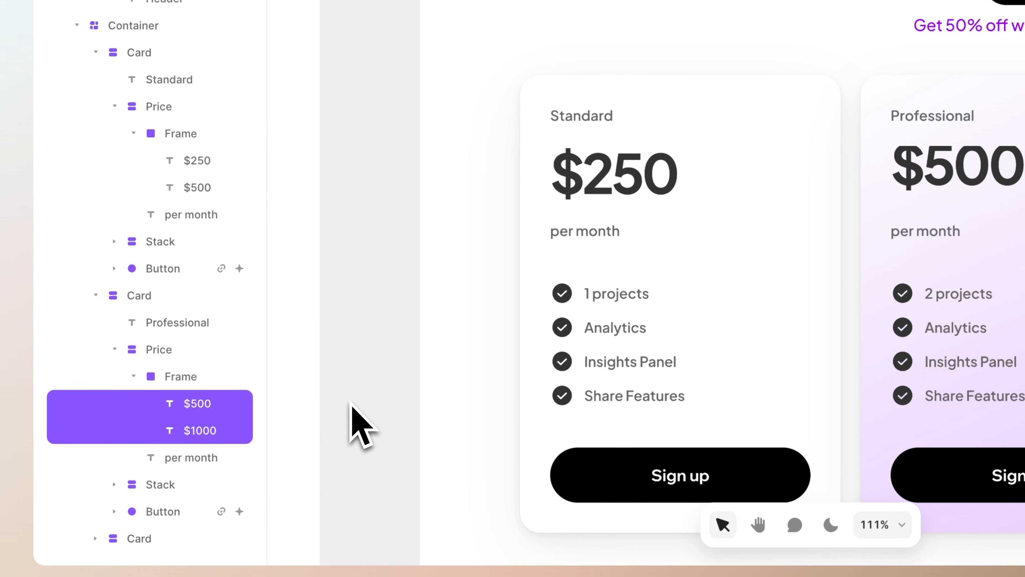
In Variant 2, shift both price texts of the Business card down together so $1000 sits inside the price frame
scroll(358, 403, right, 7)
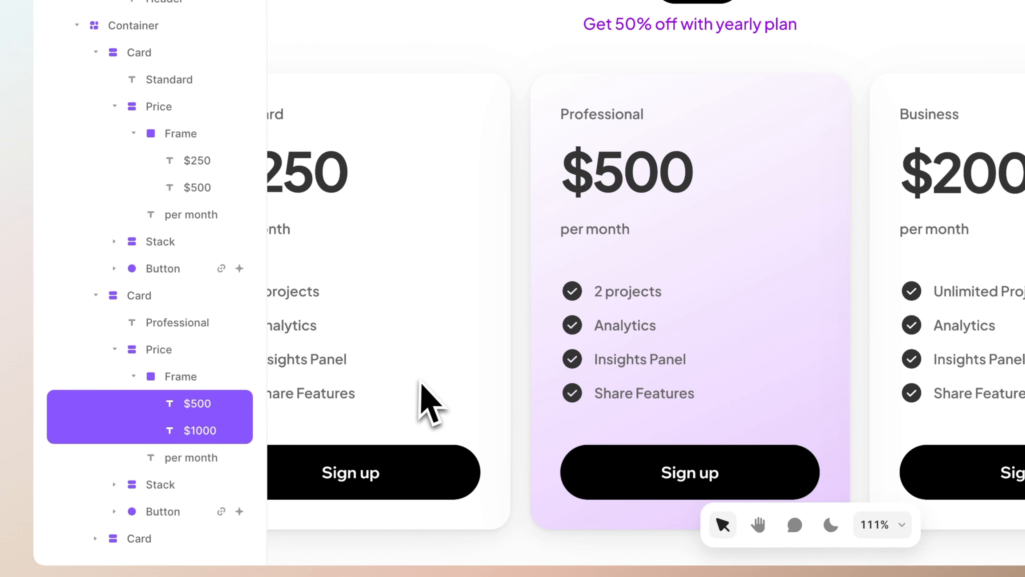
super+click(754, 239)
shift+click(207, 409)
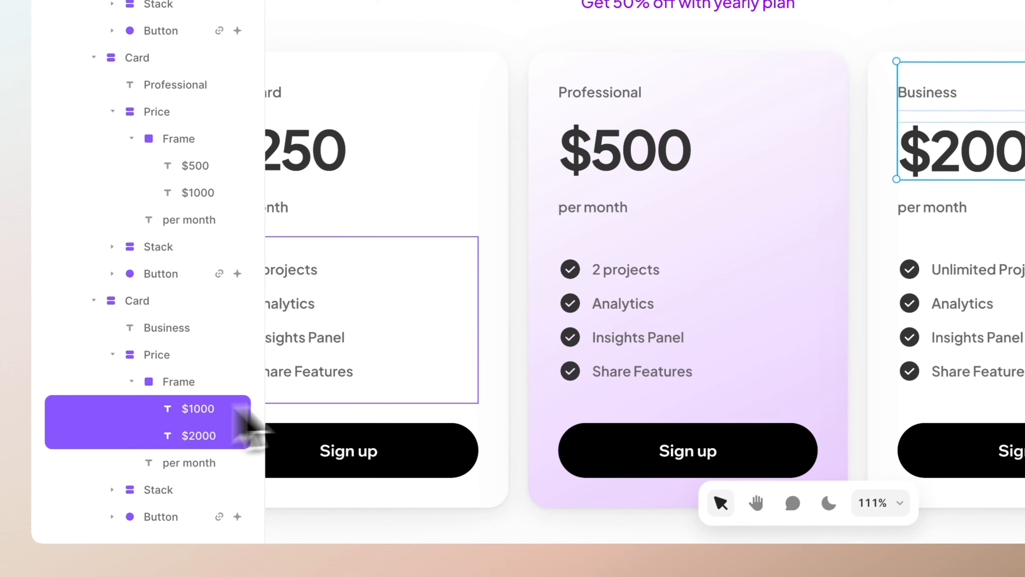
key(shift+Down)
key(shift+Down)
key(shift+Down)
key(shift+Down)
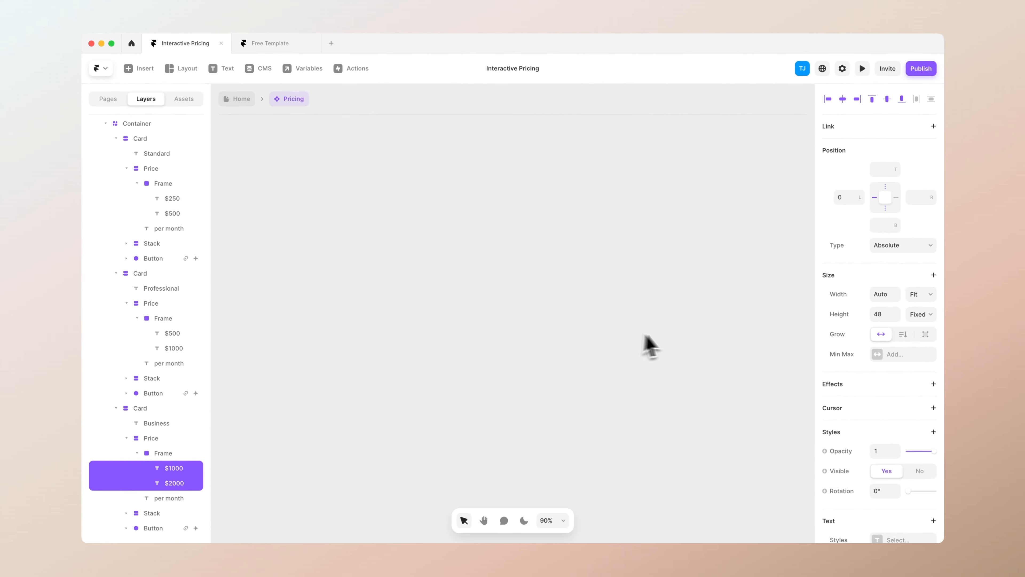
Connect the toggle in Variant 1 to Variant 2 with a Tap interaction with 0 s delay
scroll(654, 335, right, 12)
scroll(662, 315, down, 2)
click(682, 205)
scroll(605, 259, right, 4)
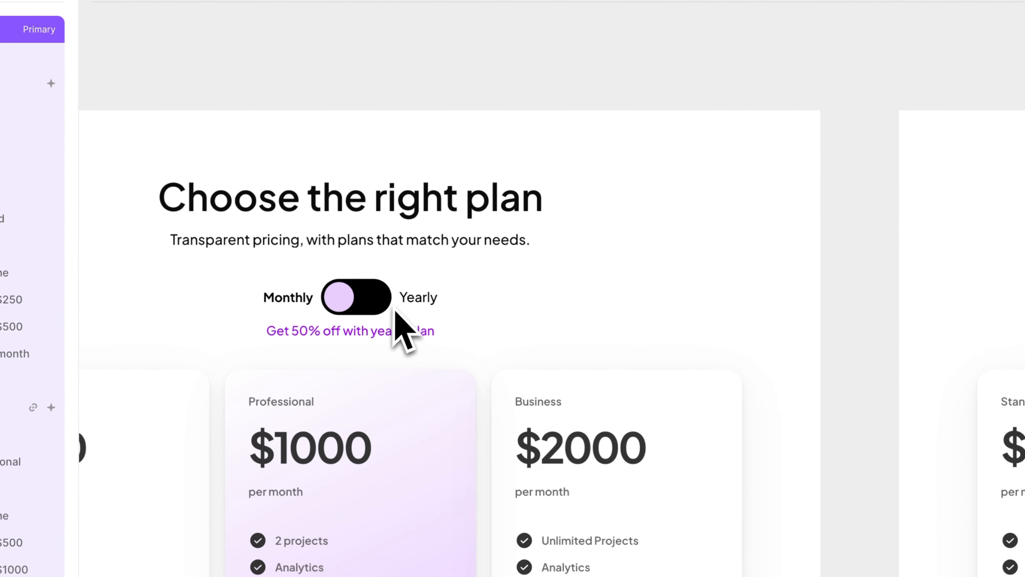
click(394, 308)
scroll(394, 310, down, 1)
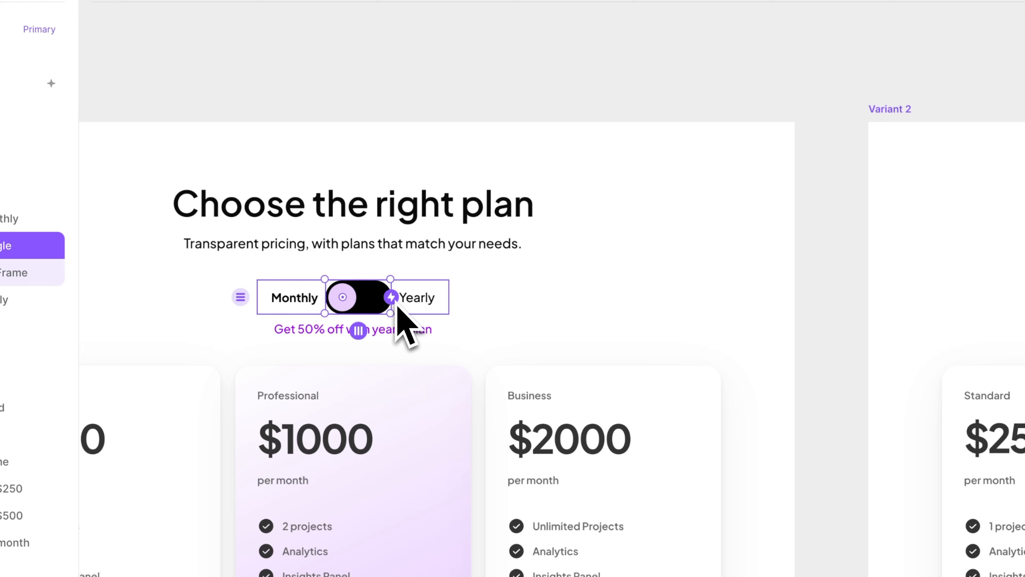
drag(396, 301, 819, 270)
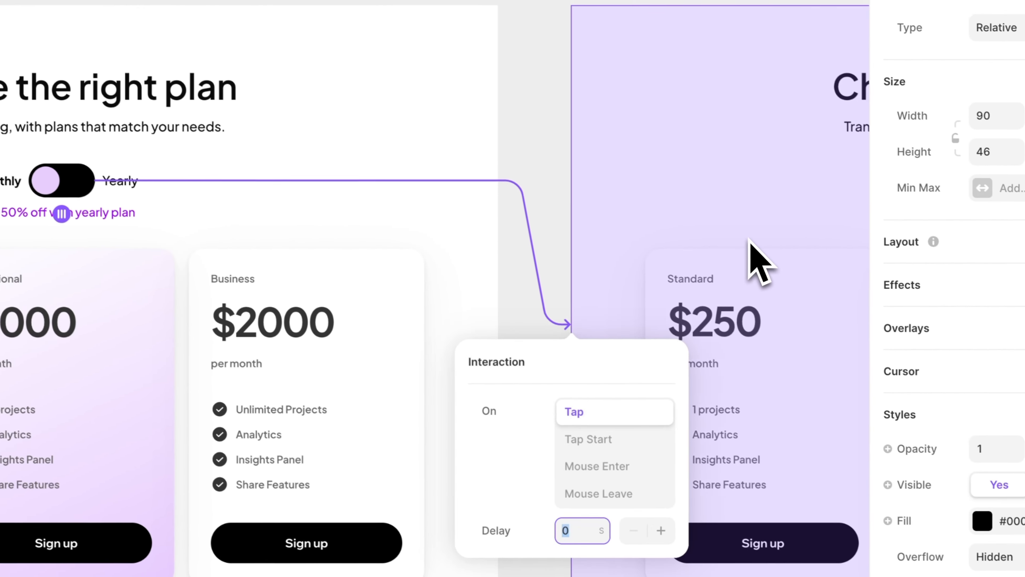
scroll(747, 243, right, 2)
scroll(732, 244, right, 2)
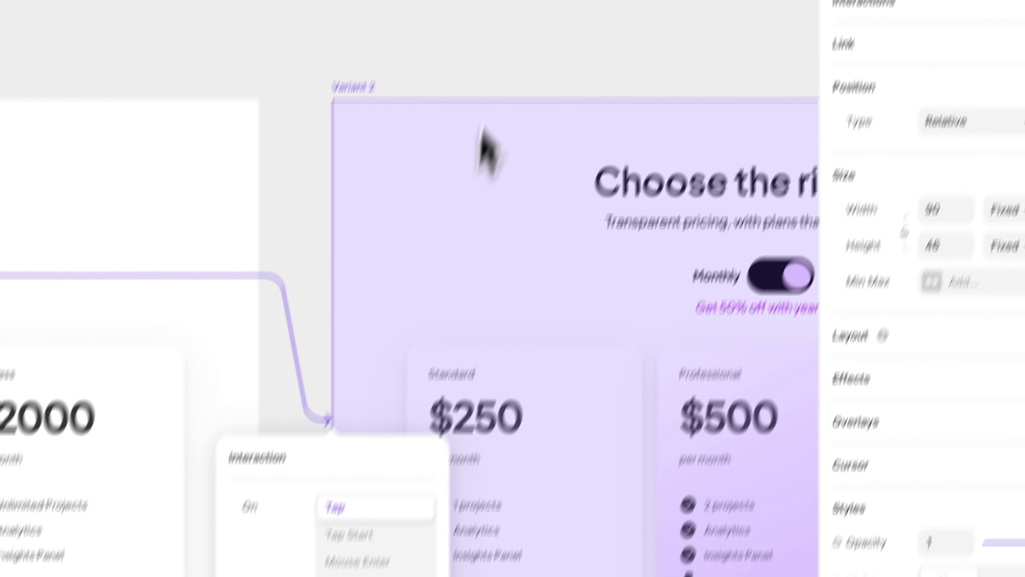
click(527, 35)
Change the target of the Tap interaction on Variant 2's toggle to Variant 1
scroll(713, 71, down, 1)
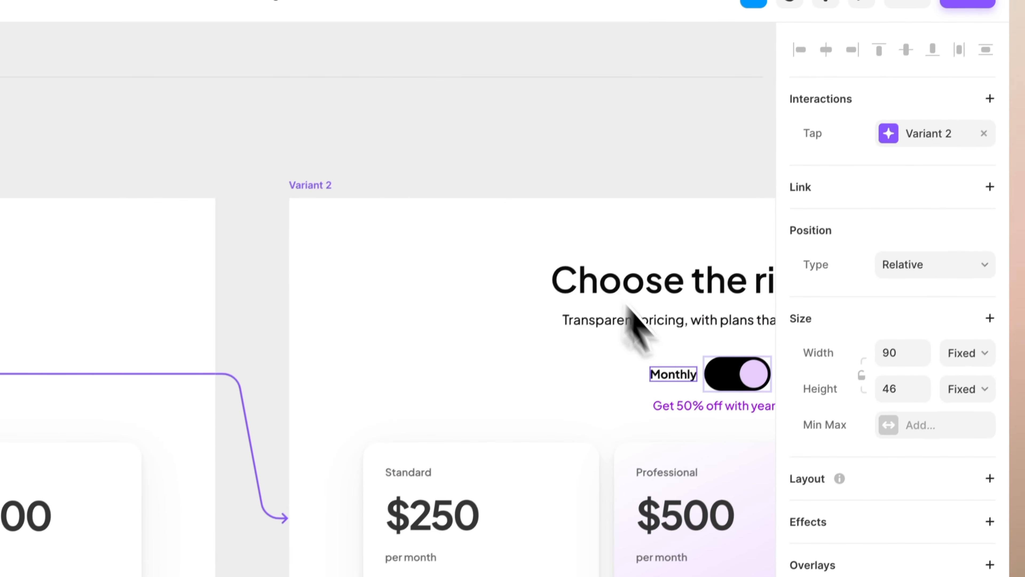
scroll(769, 130, right, 5)
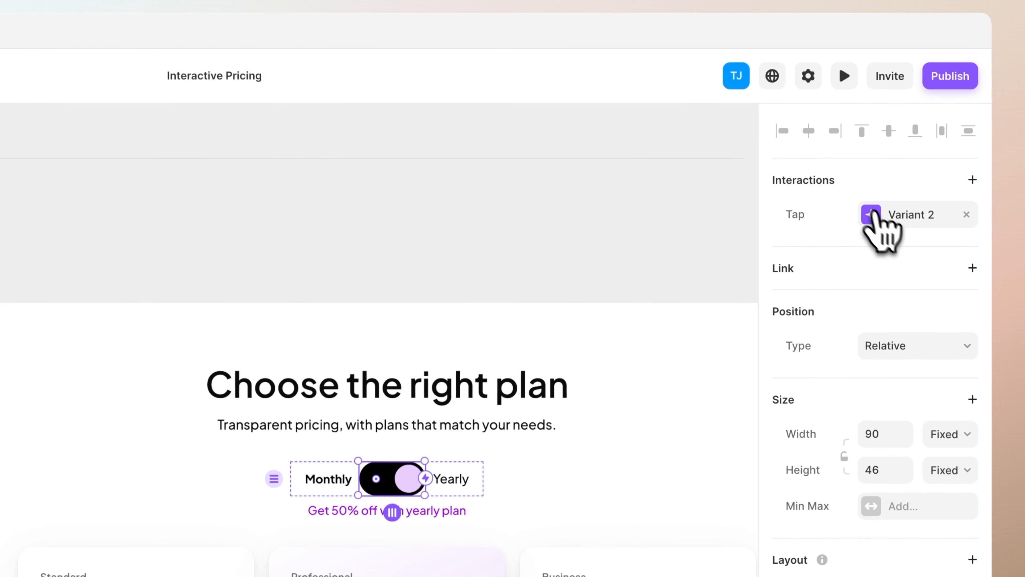
click(884, 232)
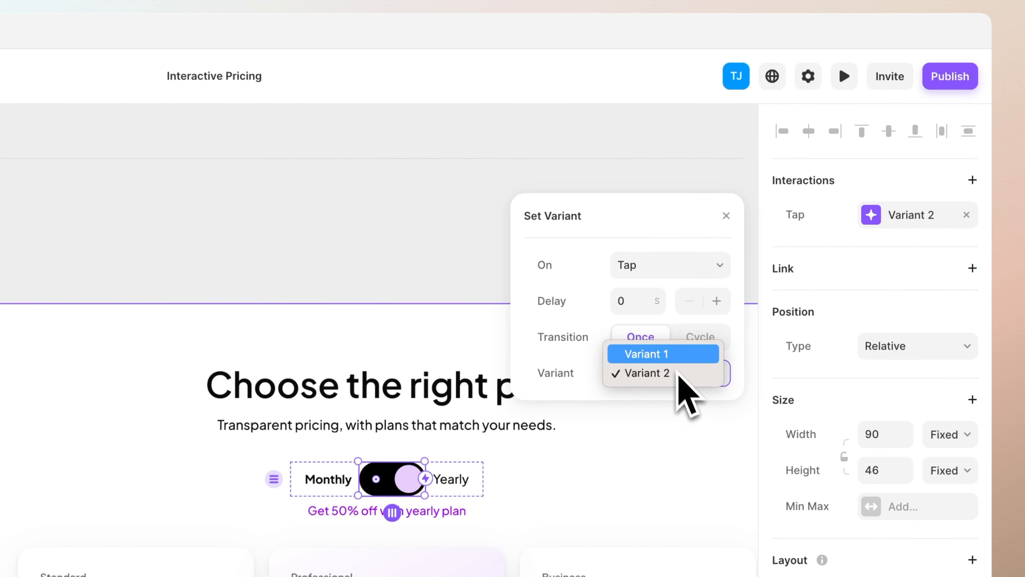
click(433, 221)
Preview the component, switch the toggle repeatedly between monthly and yearly prices, and exit the preview
scroll(462, 226, down, 3)
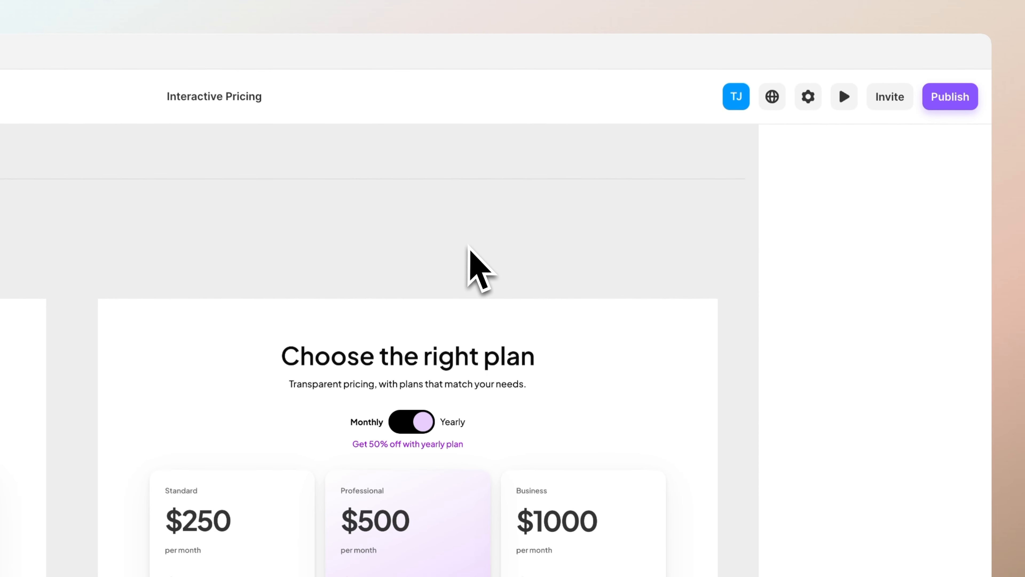
scroll(467, 227, left, 6)
scroll(464, 224, up, 1)
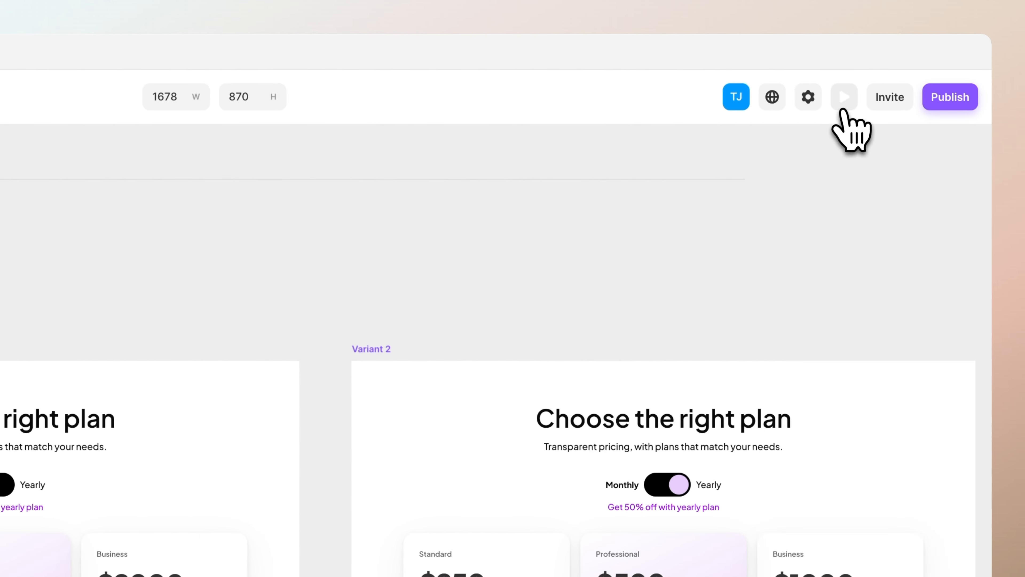
click(843, 106)
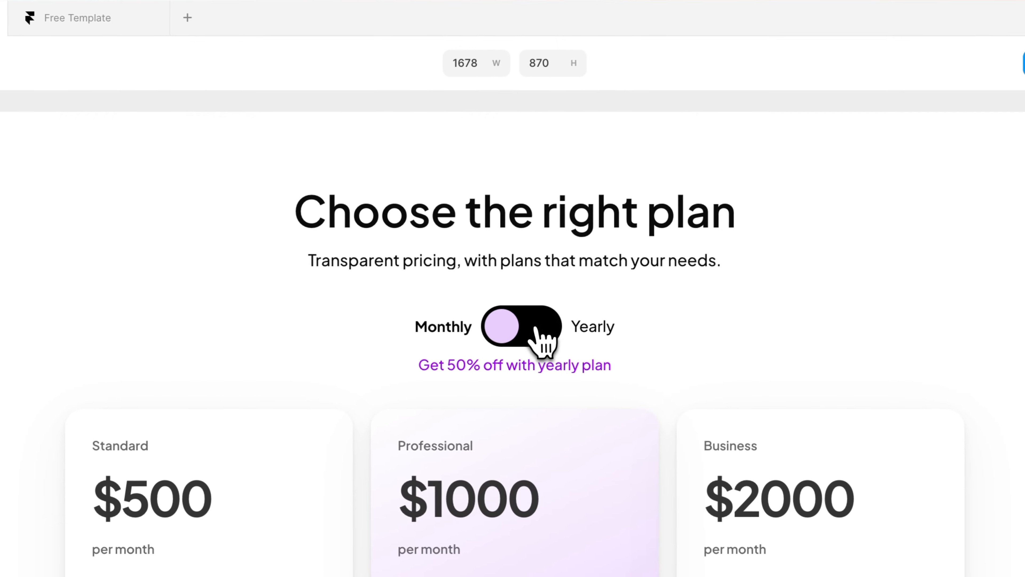
click(537, 329)
click(537, 329)
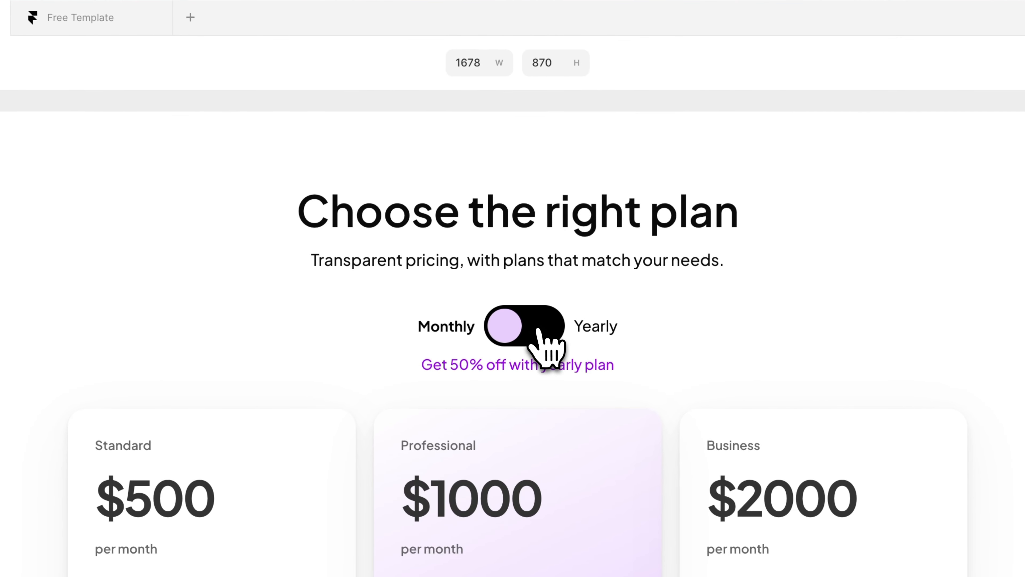
click(540, 330)
click(539, 330)
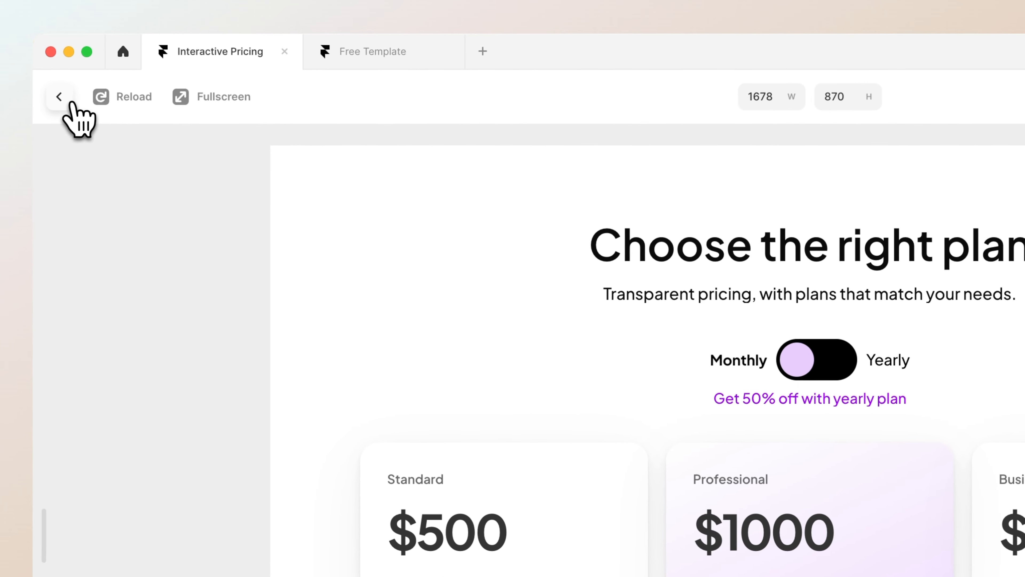
click(59, 97)
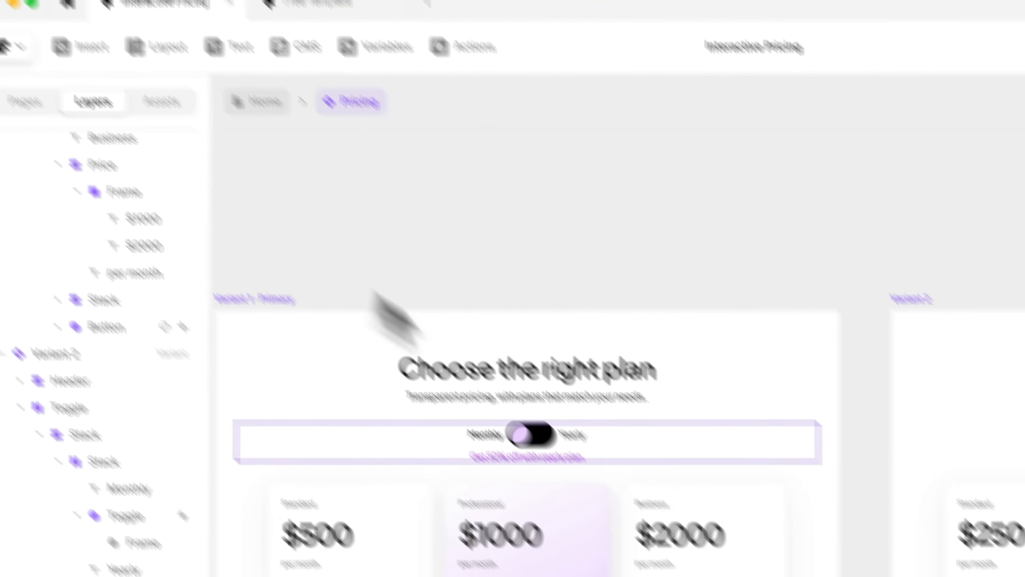
In Variant 2, recolour the end stop of the Professional card's linear gradient to light pink and preview switching the toggle
super+click(620, 337)
scroll(886, 363, down, 6)
click(870, 424)
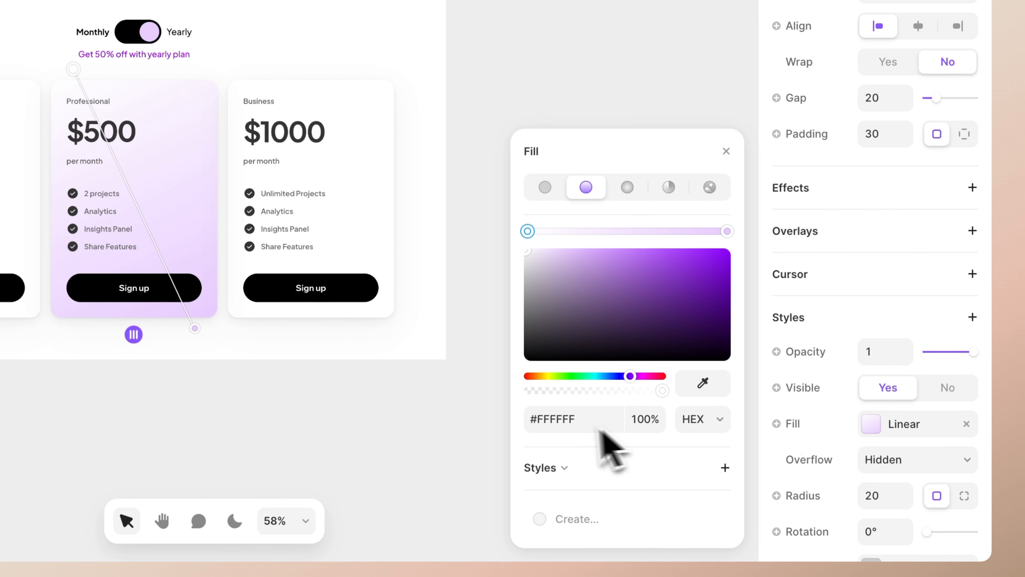
drag(629, 376, 608, 377)
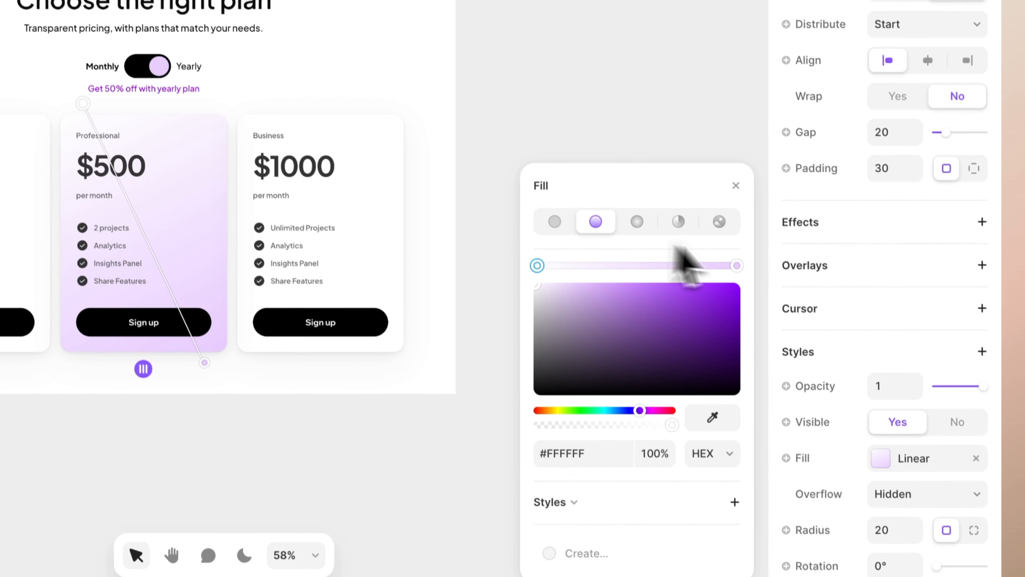
click(727, 230)
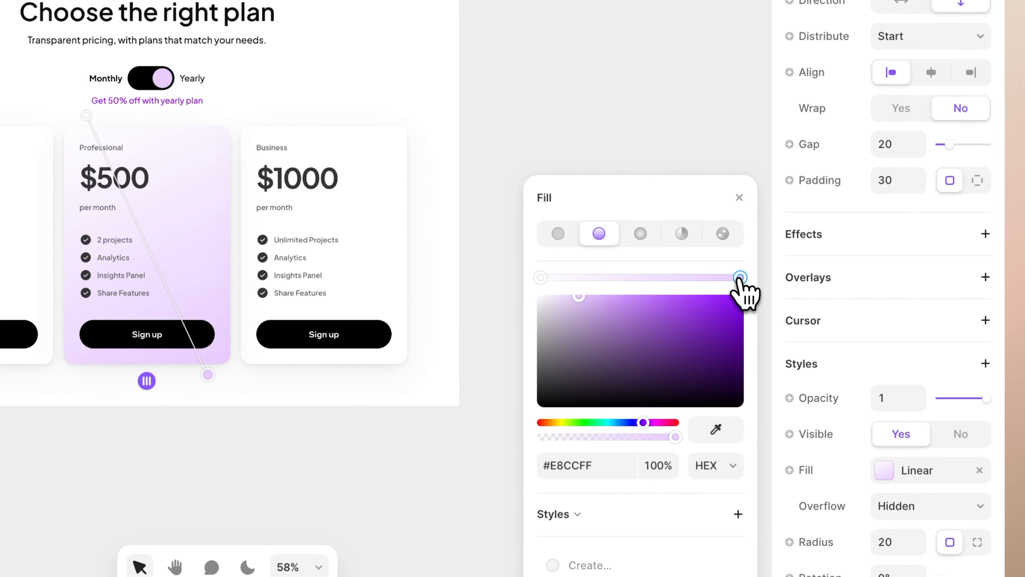
drag(630, 424, 623, 423)
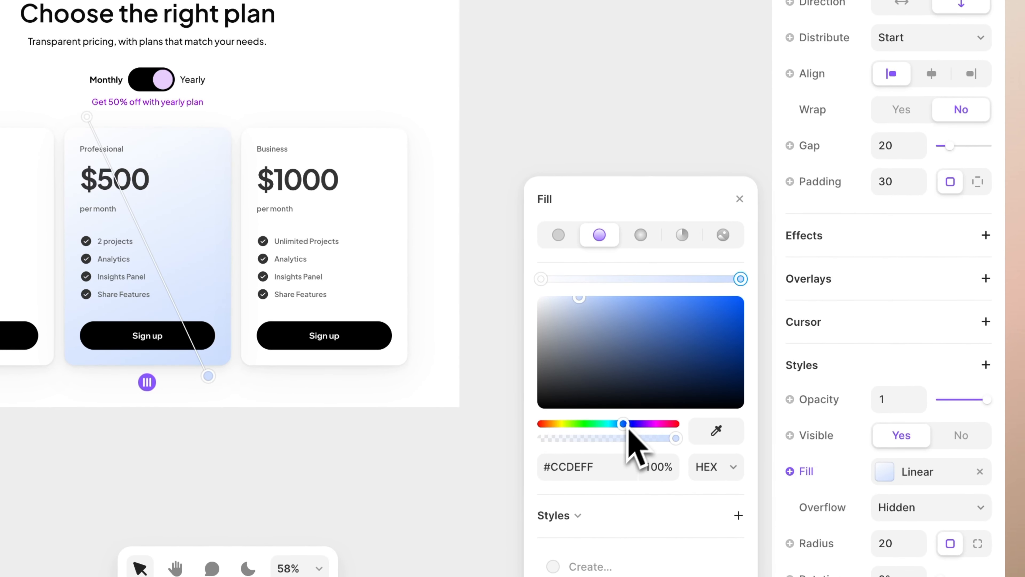
click(673, 346)
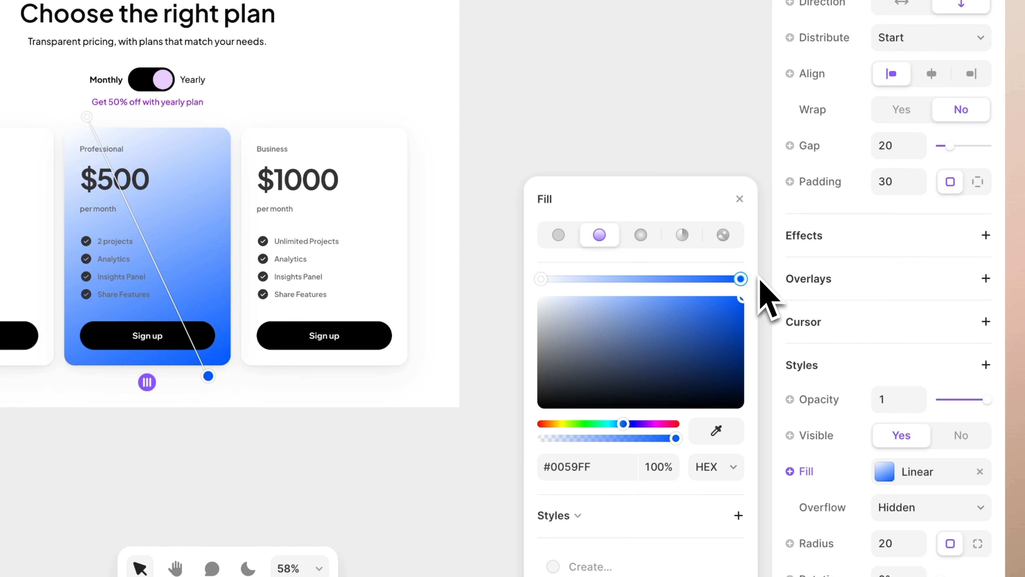
drag(742, 299, 580, 298)
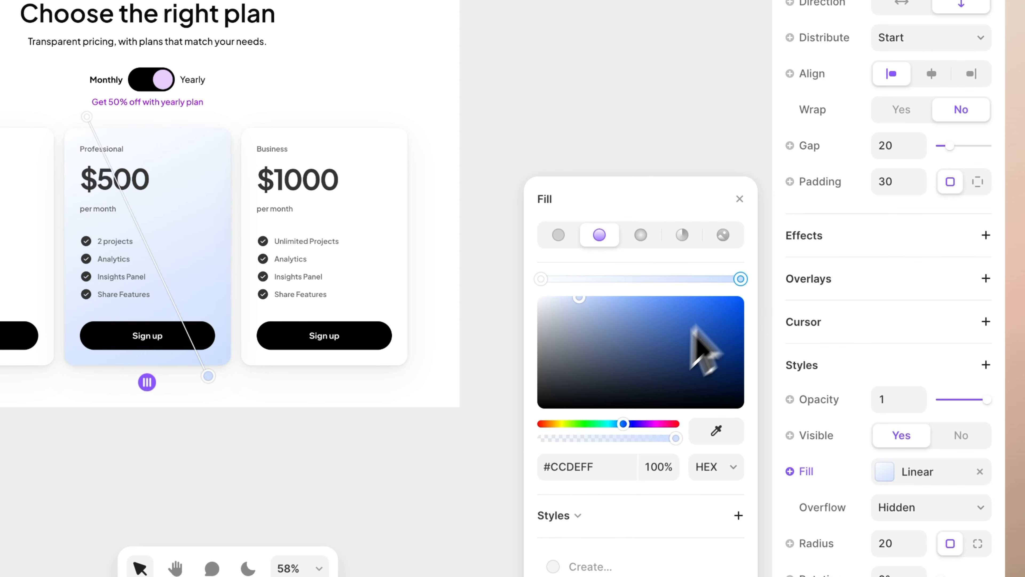
drag(623, 424, 652, 424)
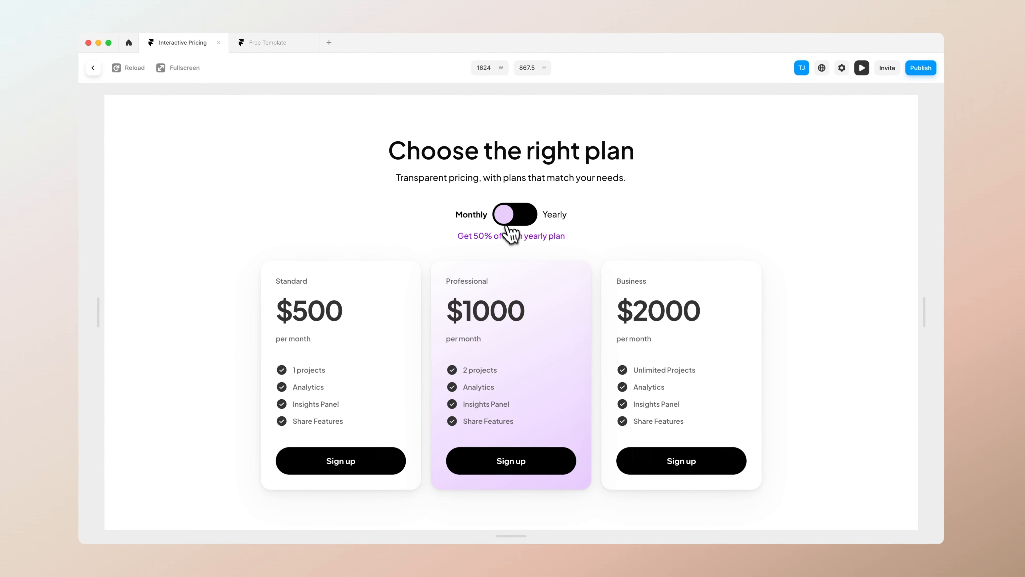
click(336, 189)
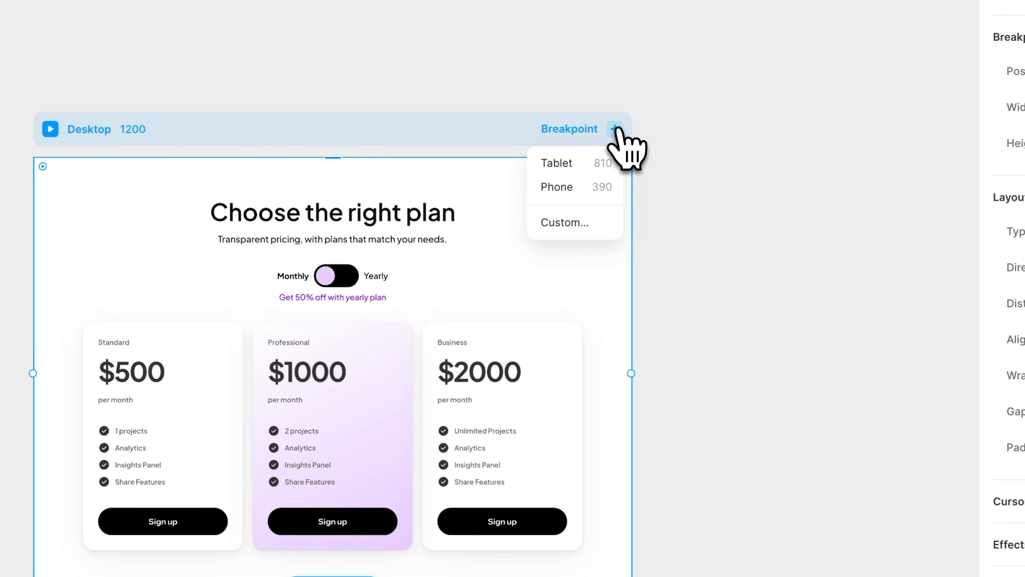
Add the Phone 390 breakpoint to the page holding the pricing component
click(582, 187)
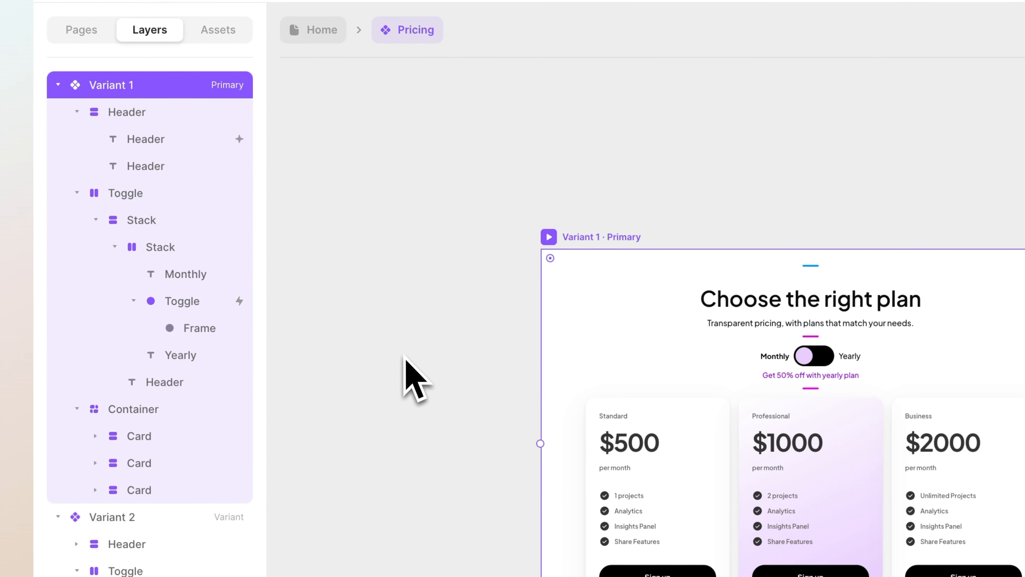
Add another variant based on Variant 1 to the Pricing component and rename it Mobile
scroll(490, 234, down, 5)
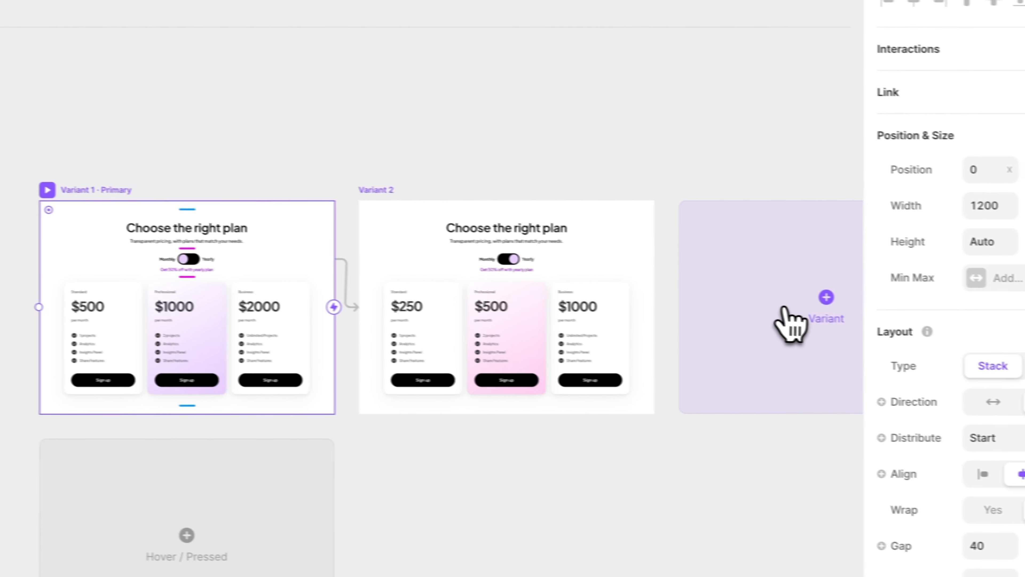
click(786, 313)
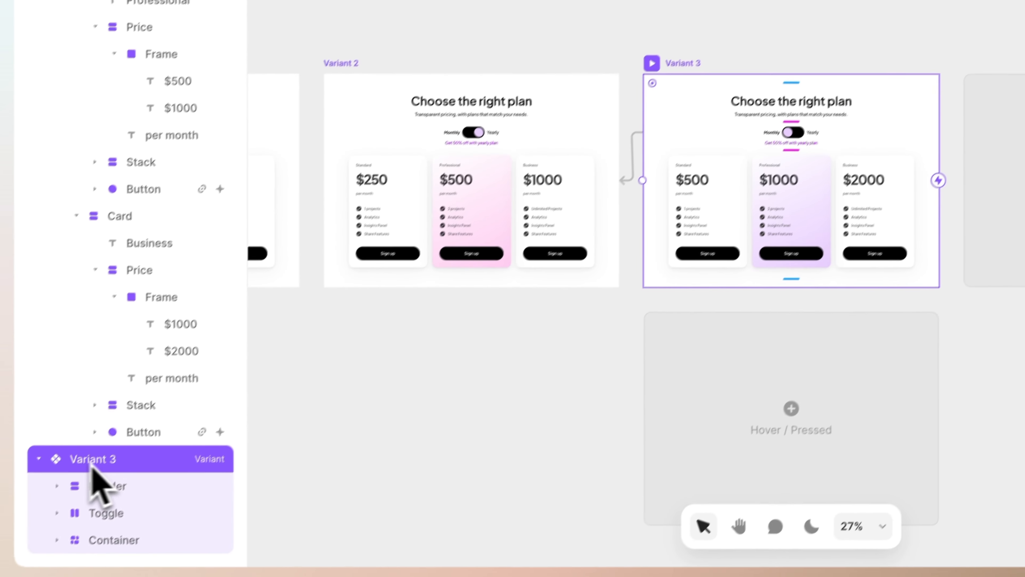
double_click(129, 444)
text(Mobile)
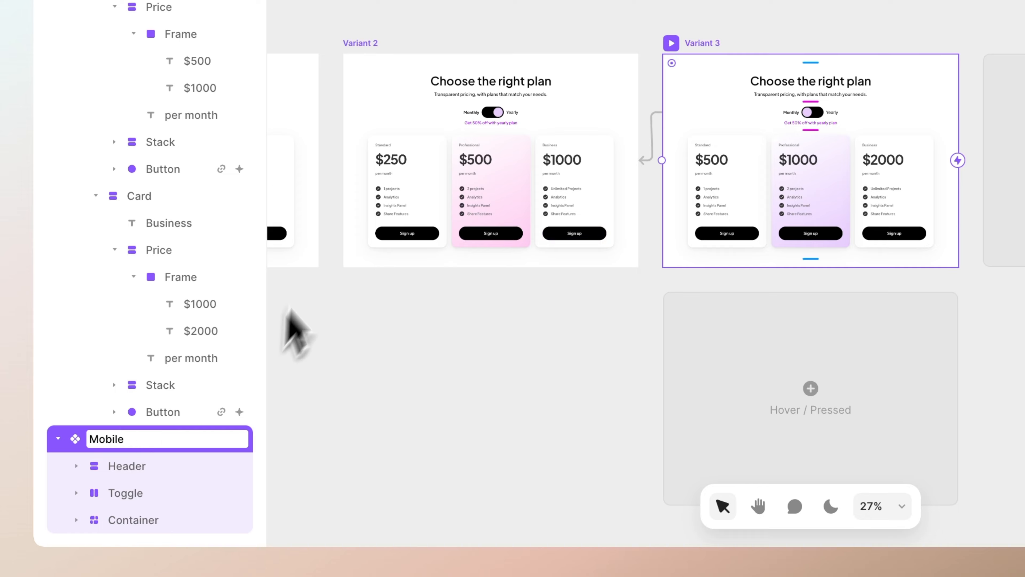
key(Return)
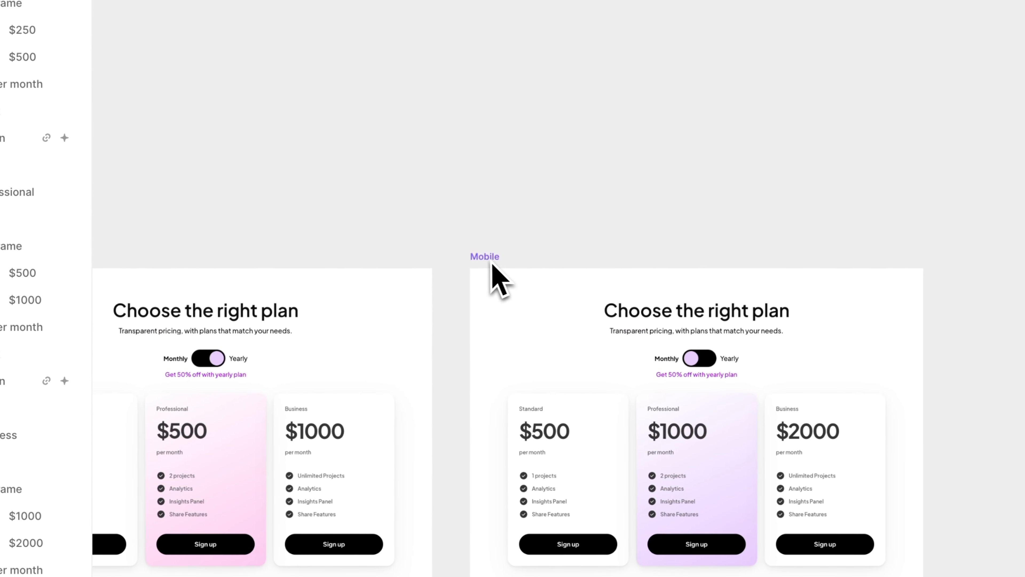
Set the Mobile variant's width to 390
click(492, 262)
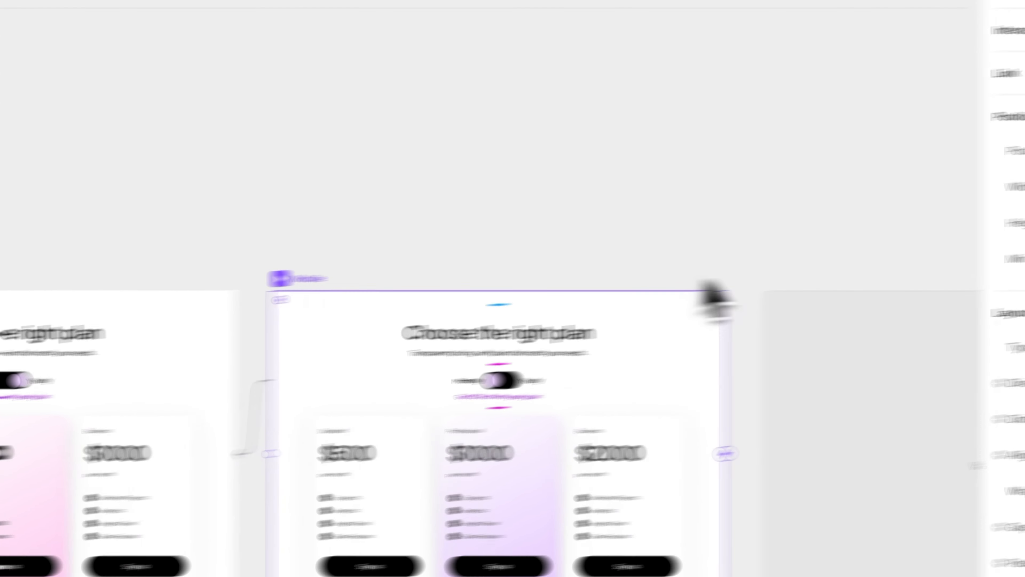
click(886, 253)
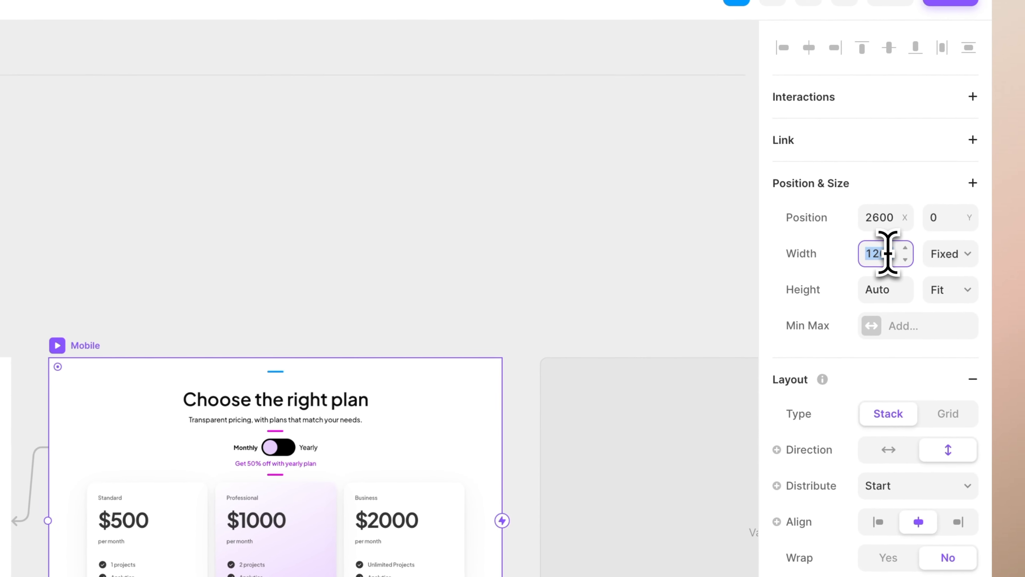
text(39)
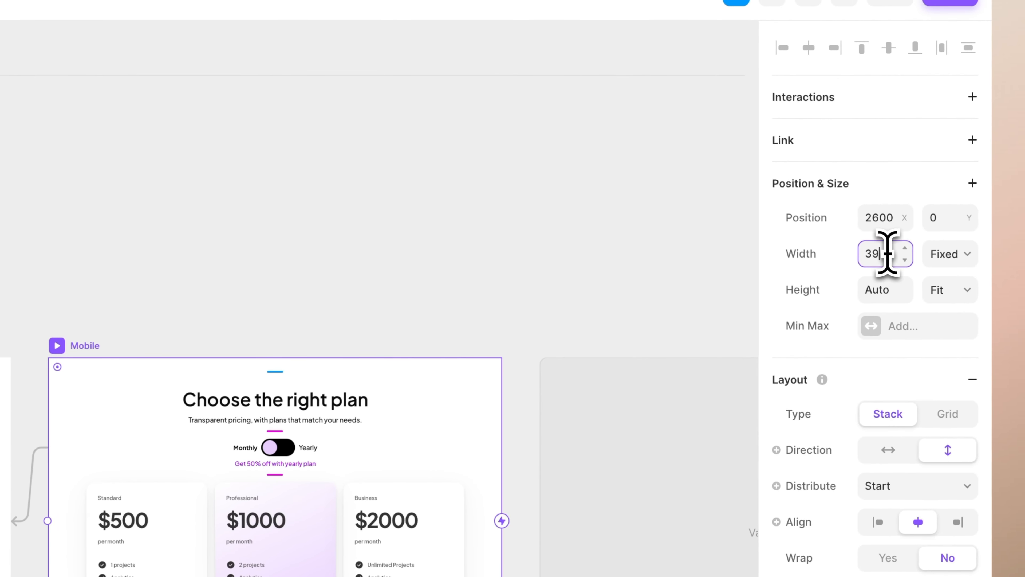
text(0)
key(Return)
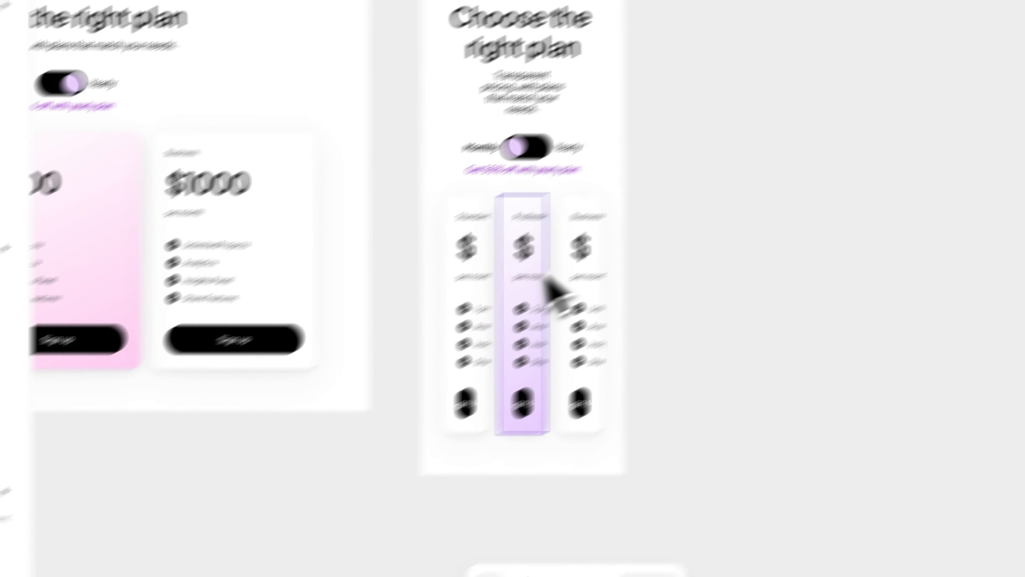
Set the stack direction of the card container in the Mobile variant to vertical
click(426, 502)
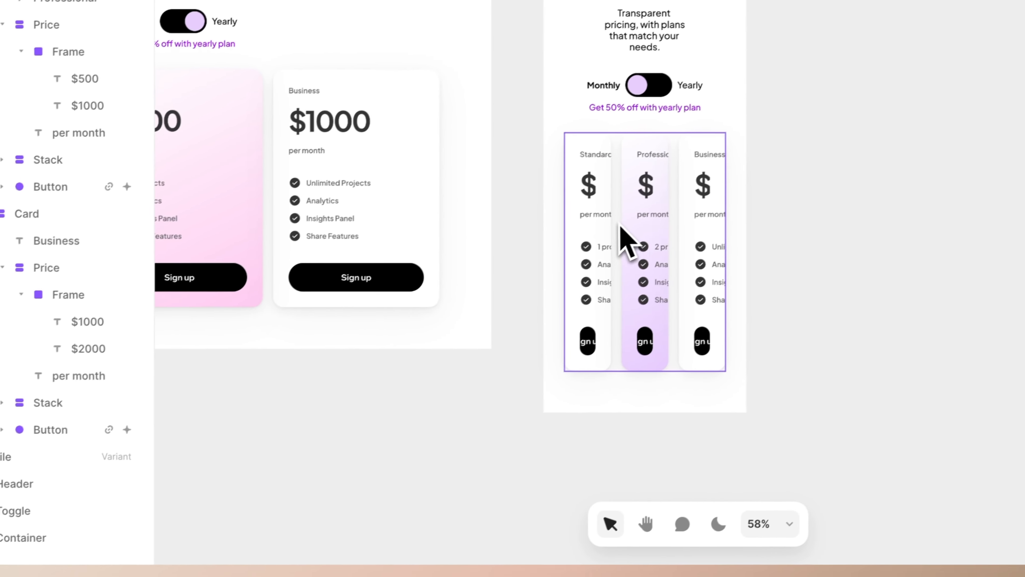
click(626, 242)
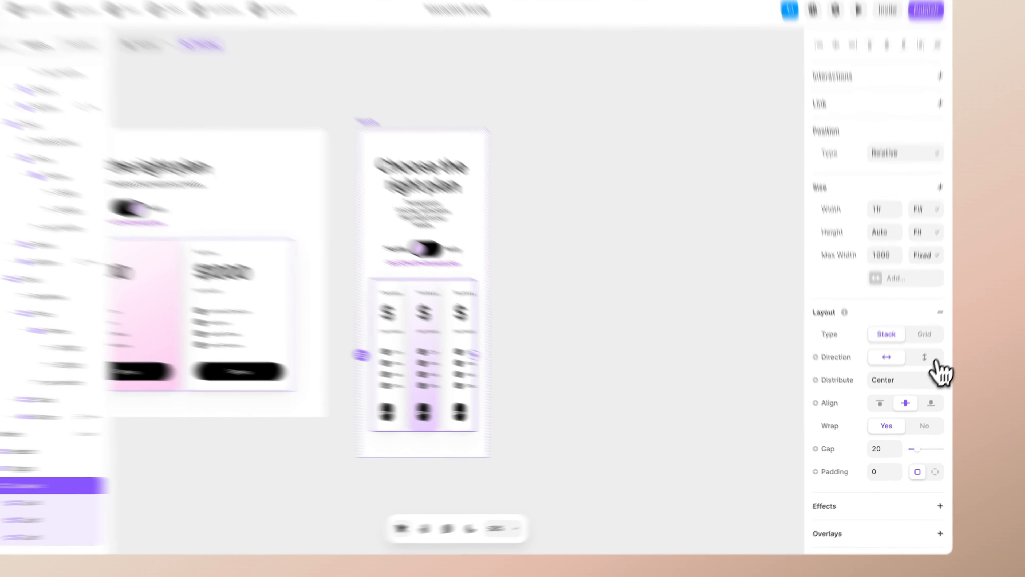
click(919, 371)
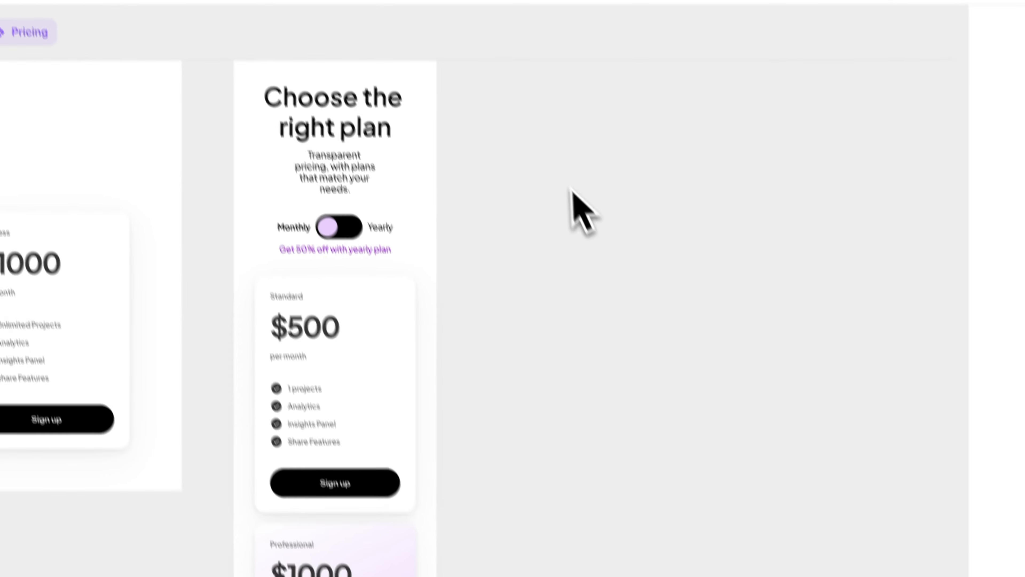
Set the width of the subtitle text below the Mobile variant's heading to 1fr
click(373, 330)
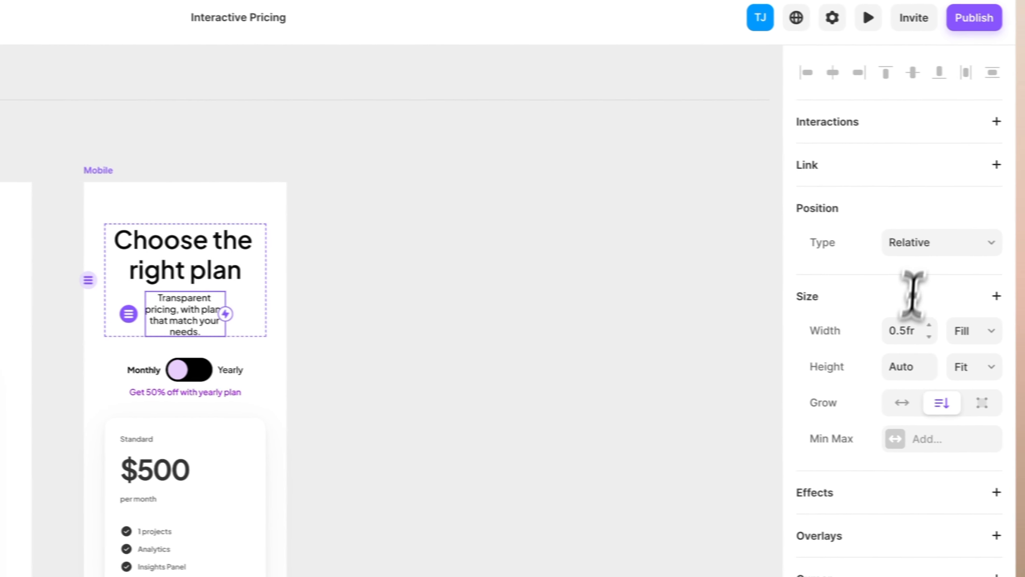
click(880, 329)
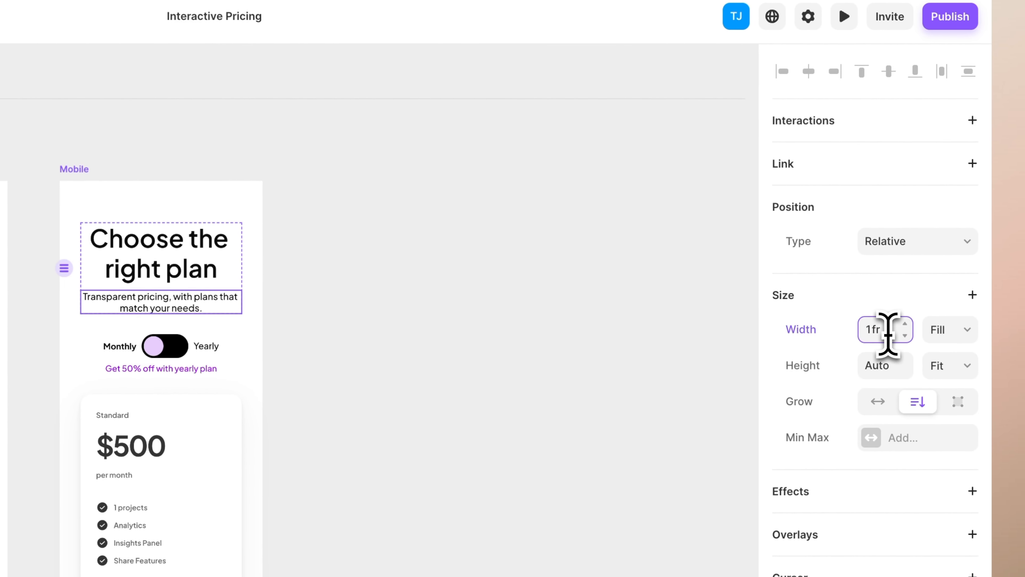
click(597, 348)
Set the Mobile variant's left and right padding to 16 each
click(95, 202)
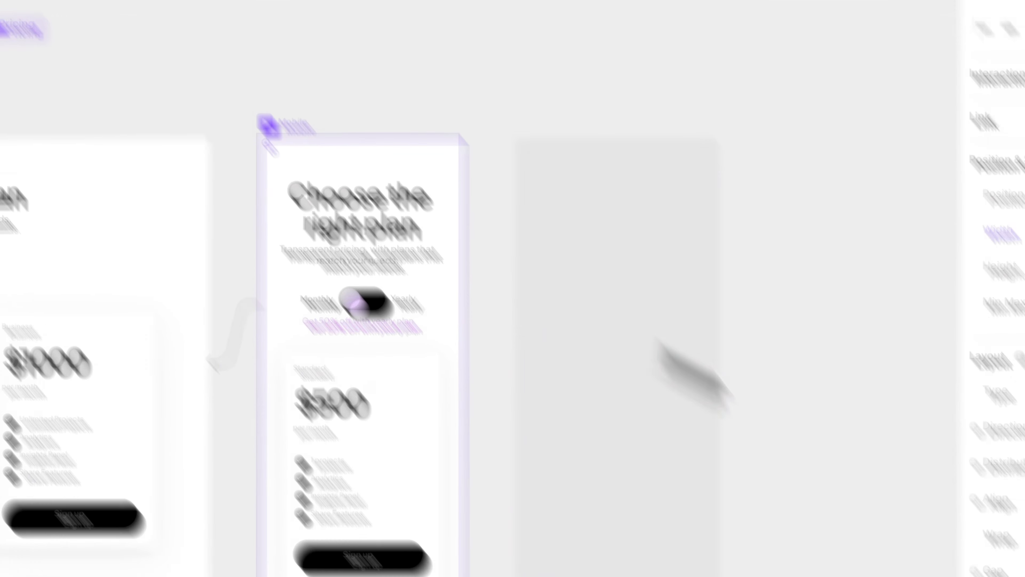
click(963, 410)
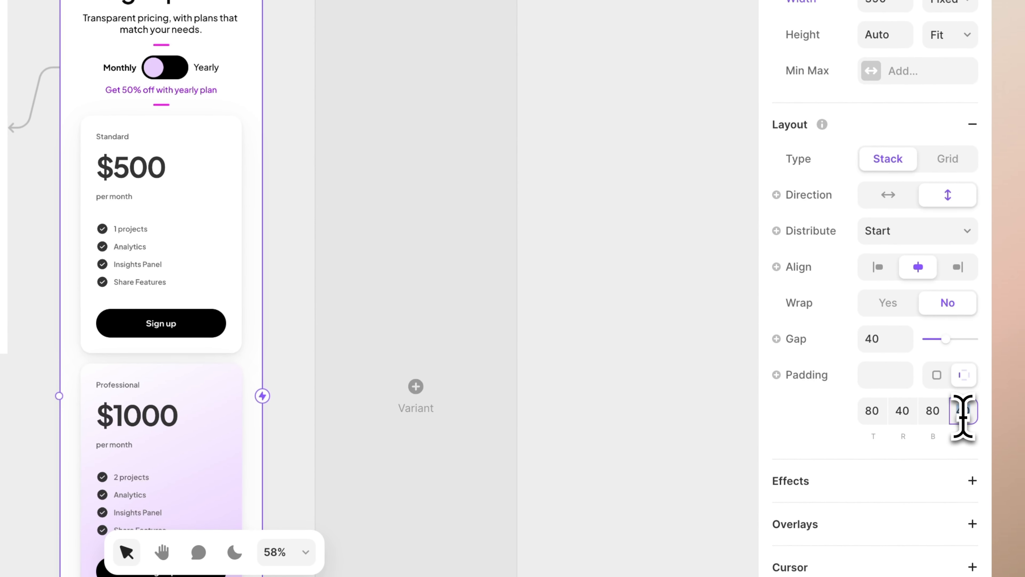
text(16)
key(Return)
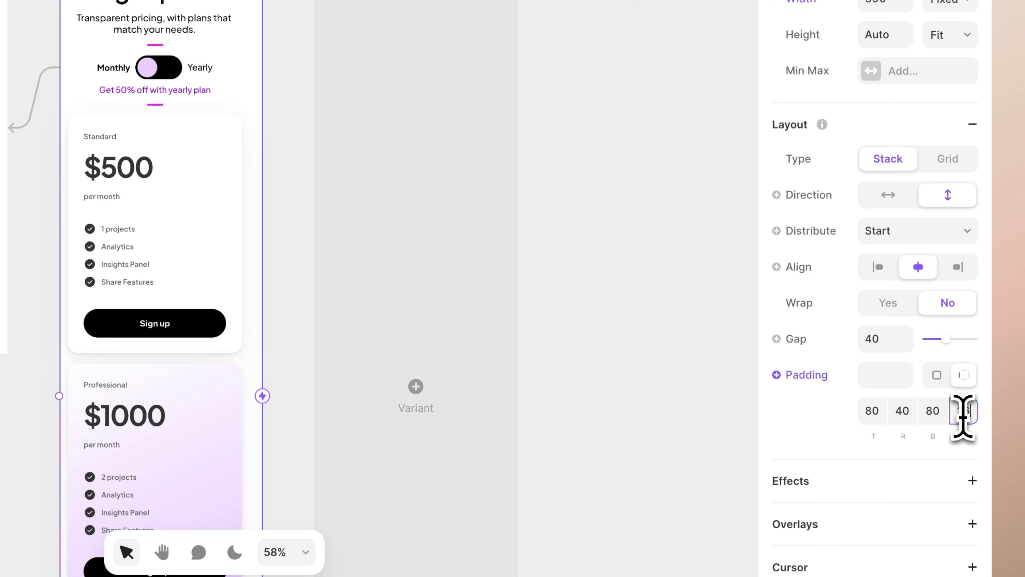
text(16)
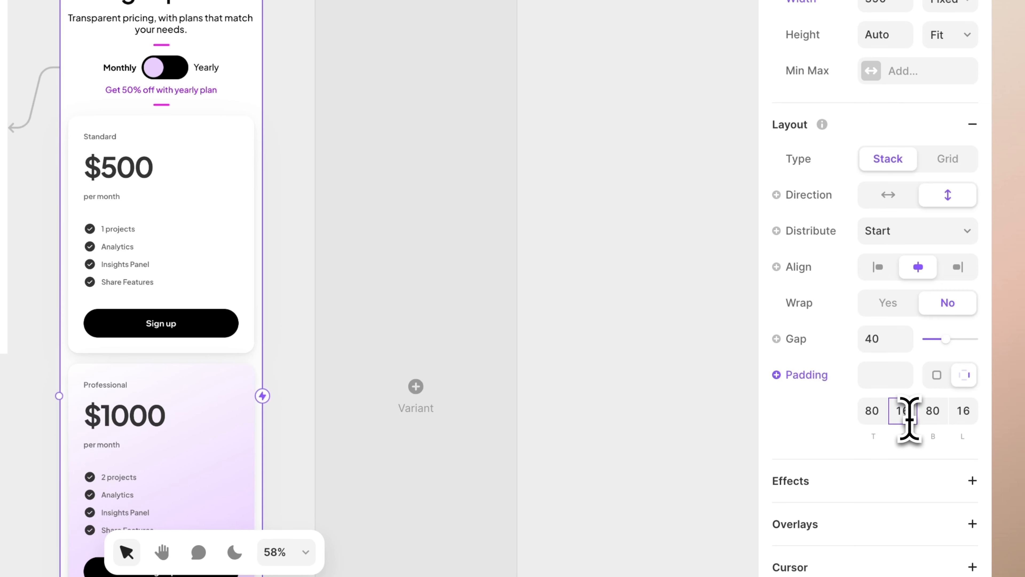
click(646, 292)
scroll(597, 242, down, 1)
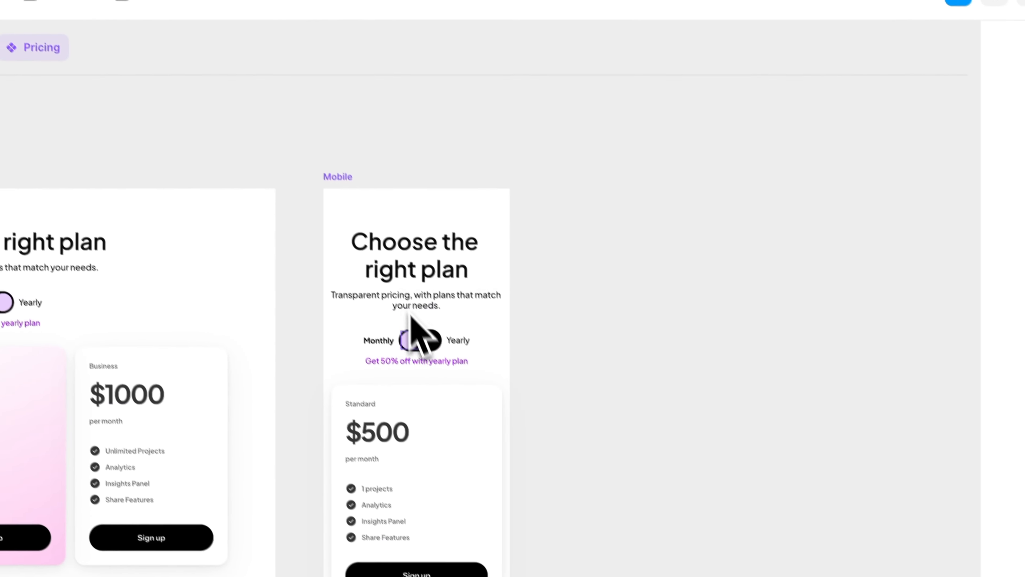
Add a new variant based on the Mobile variant and rename it MobileYearly
click(184, 74)
click(827, 247)
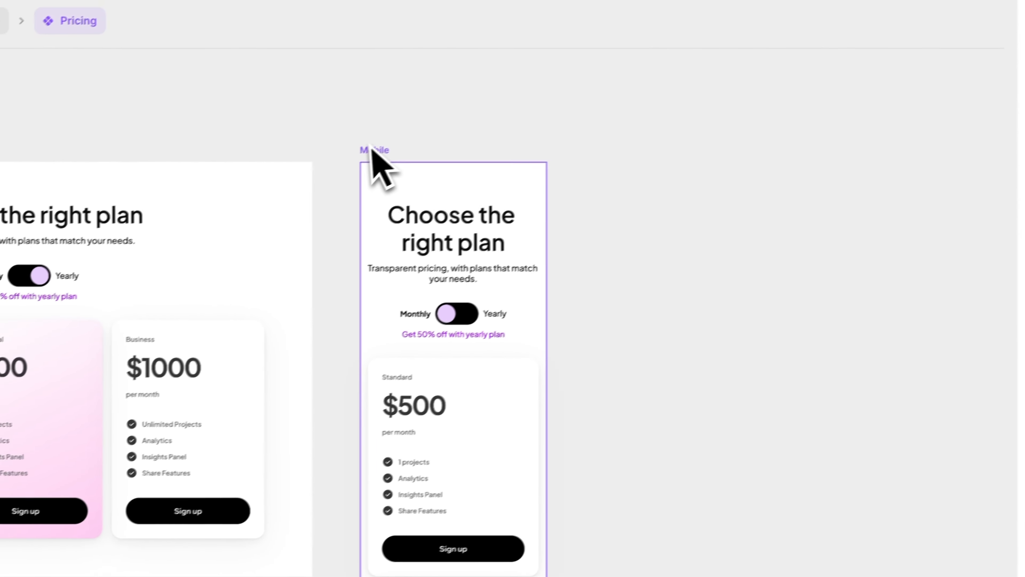
click(354, 195)
click(636, 420)
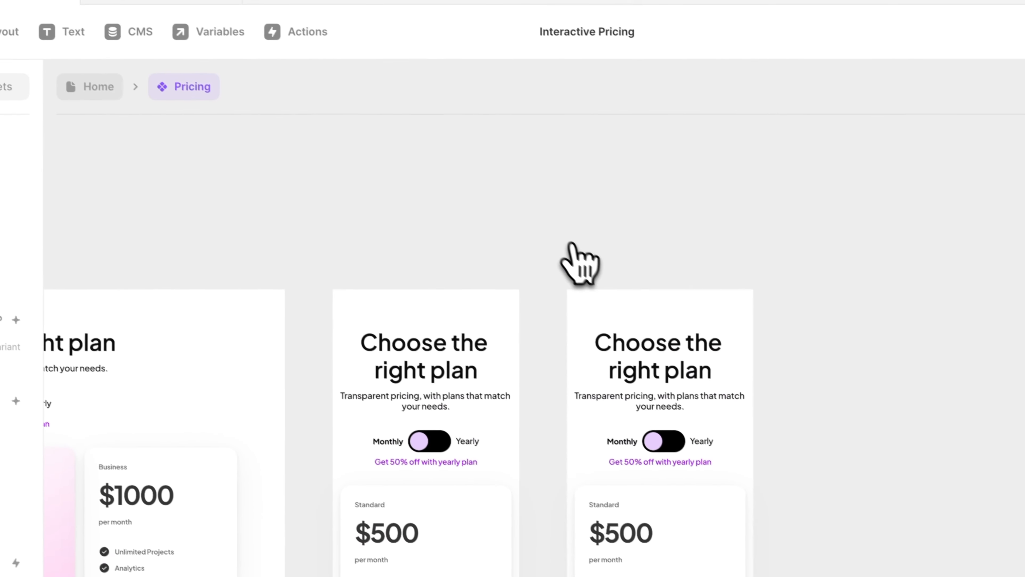
click(601, 278)
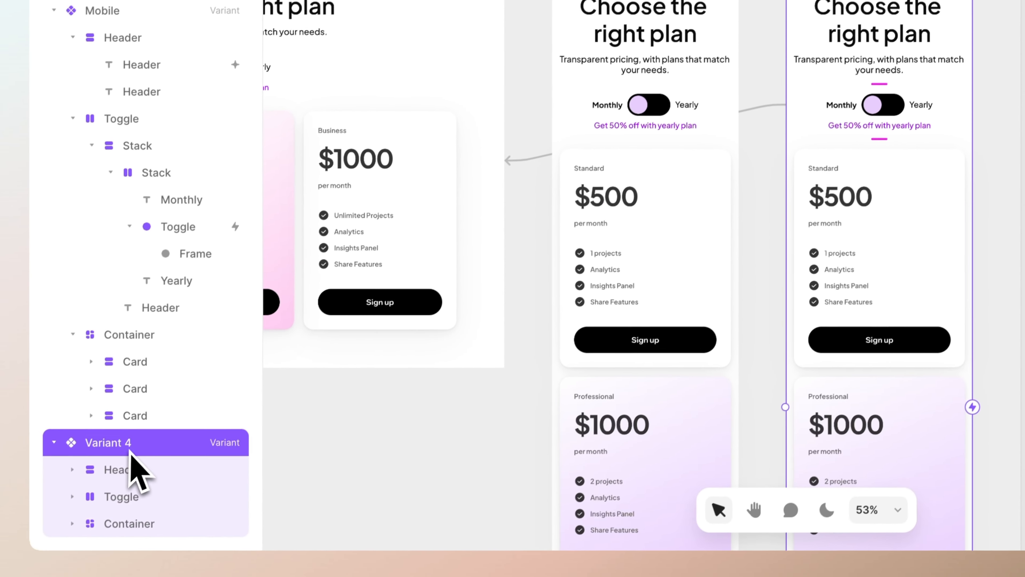
double_click(130, 450)
text(MobileYer)
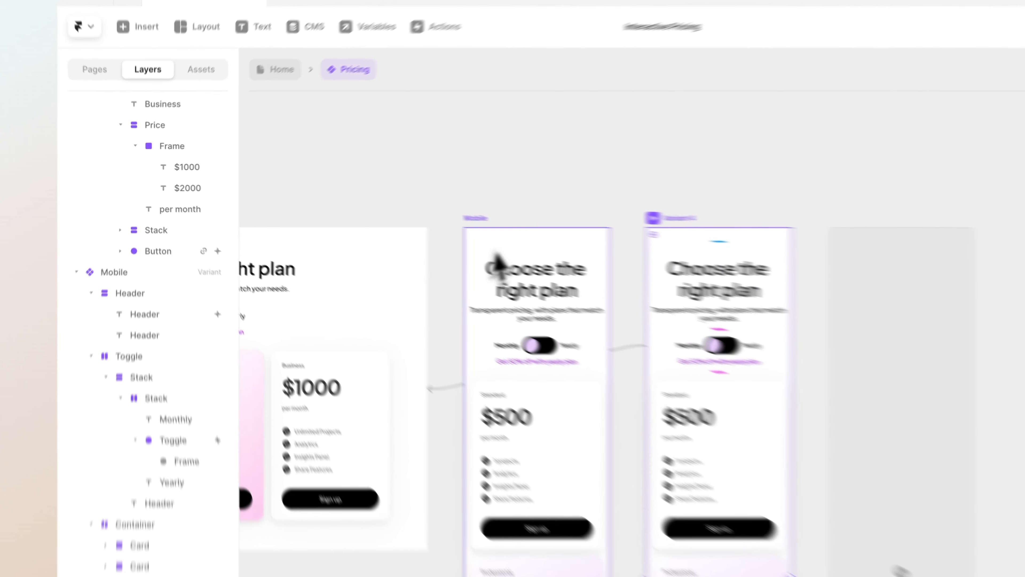
Rename the Mobile variant as MobileMonthly
click(384, 205)
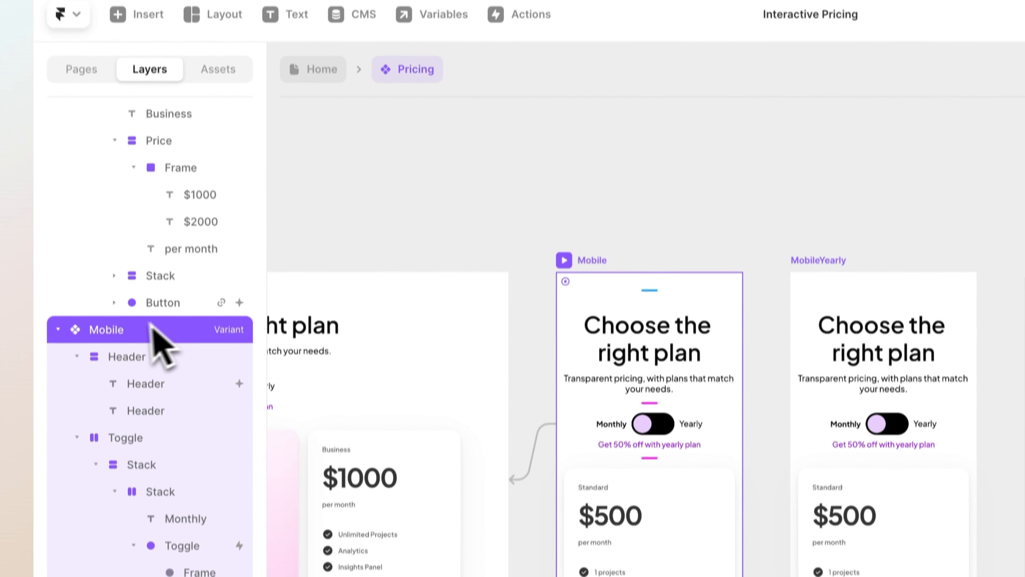
double_click(122, 327)
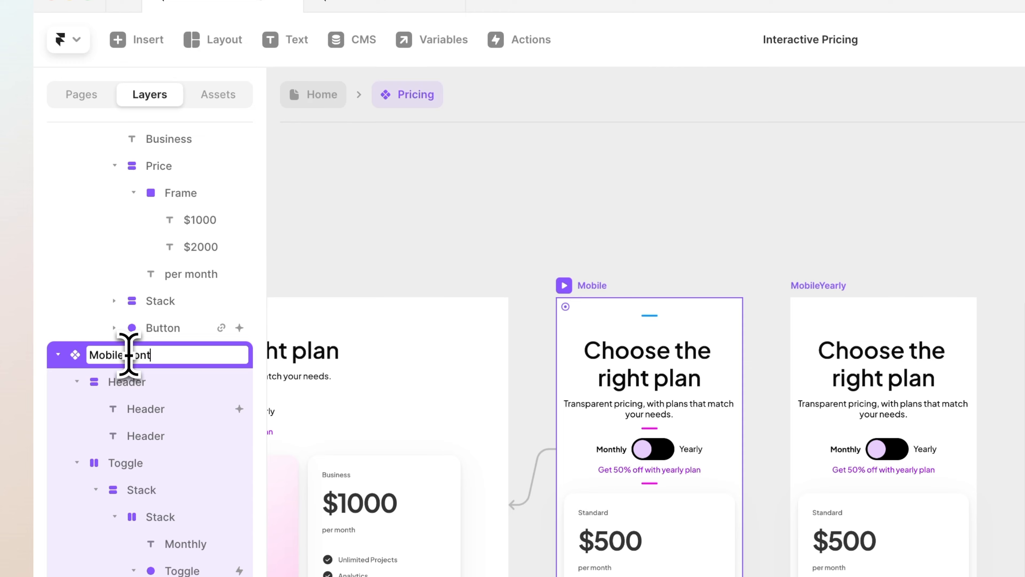
click(426, 193)
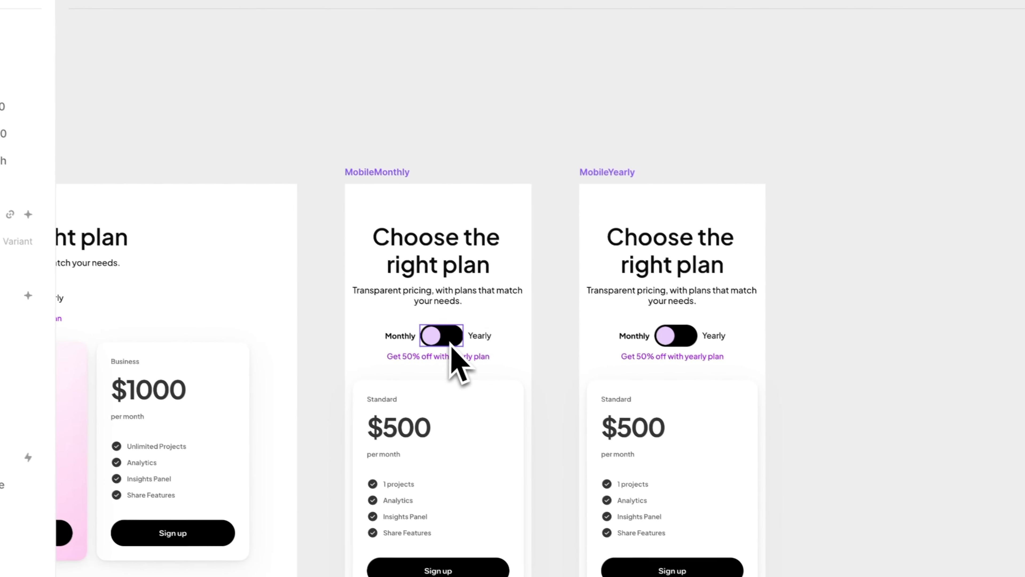
Change the target of the Tap interaction on MobileMonthly's toggle to MobileYearly
click(662, 452)
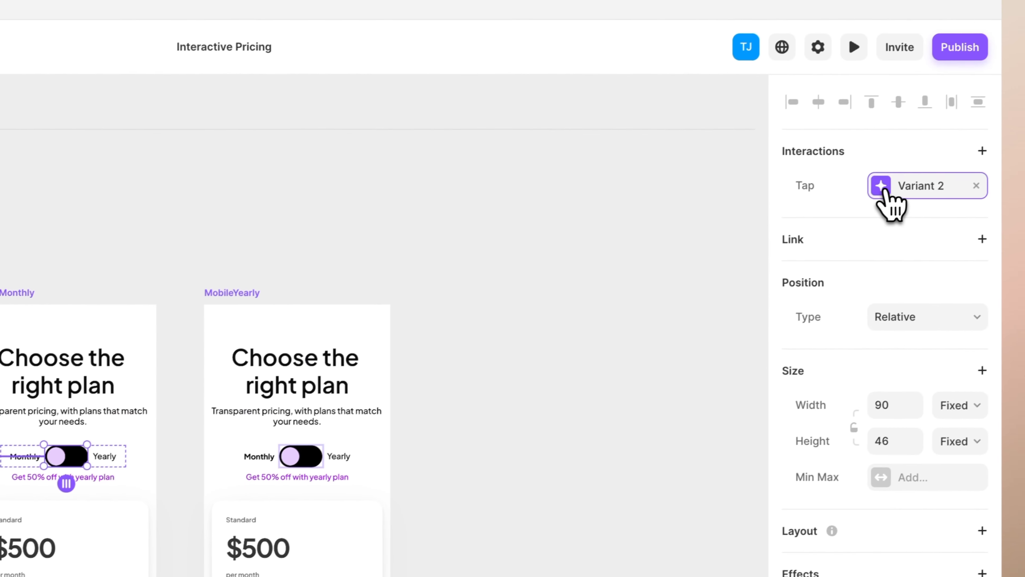
click(888, 202)
click(731, 241)
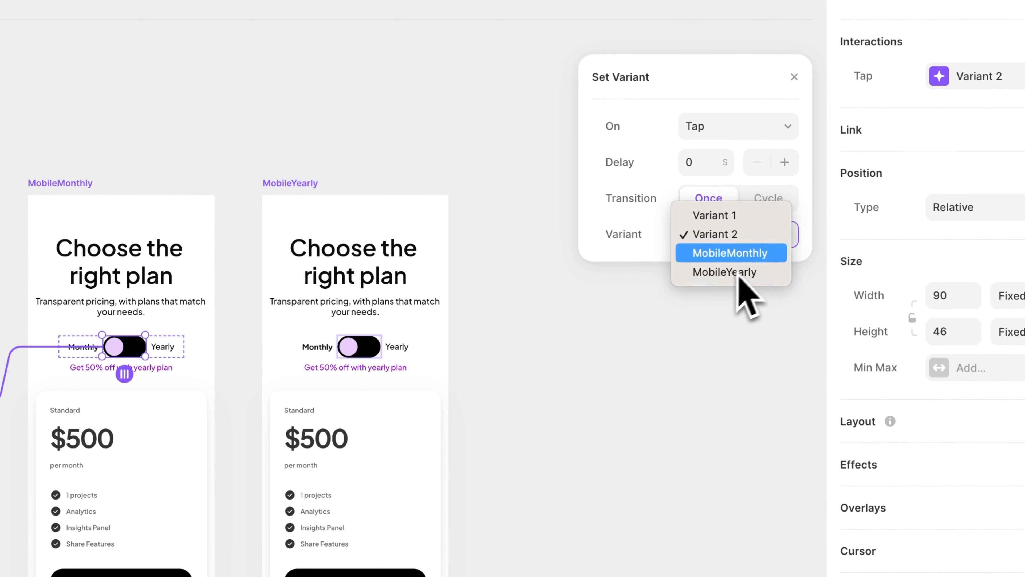
click(725, 272)
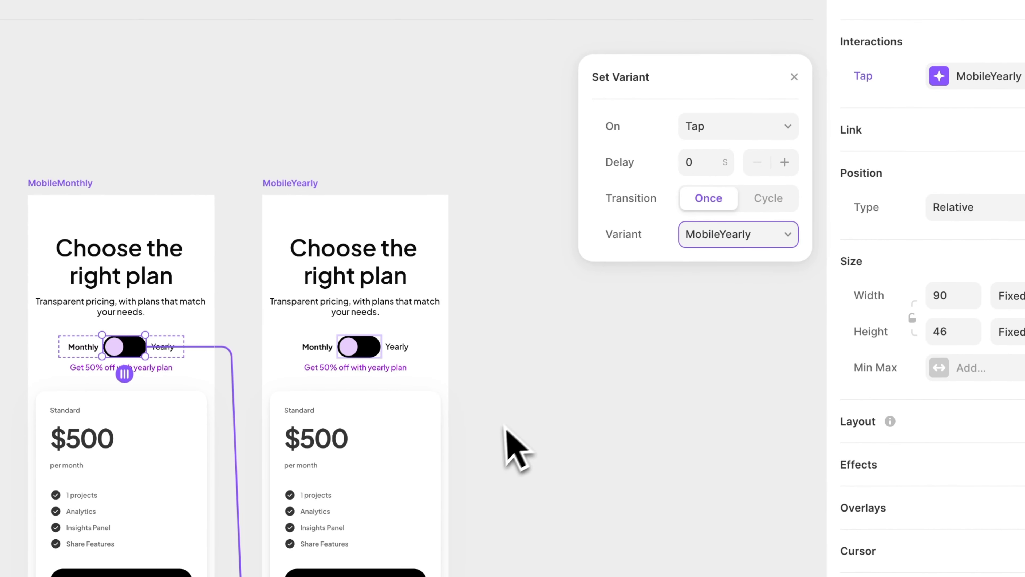
click(510, 446)
Change the target of the Tap interaction on MobileYearly's toggle to MobileMonthly
click(363, 346)
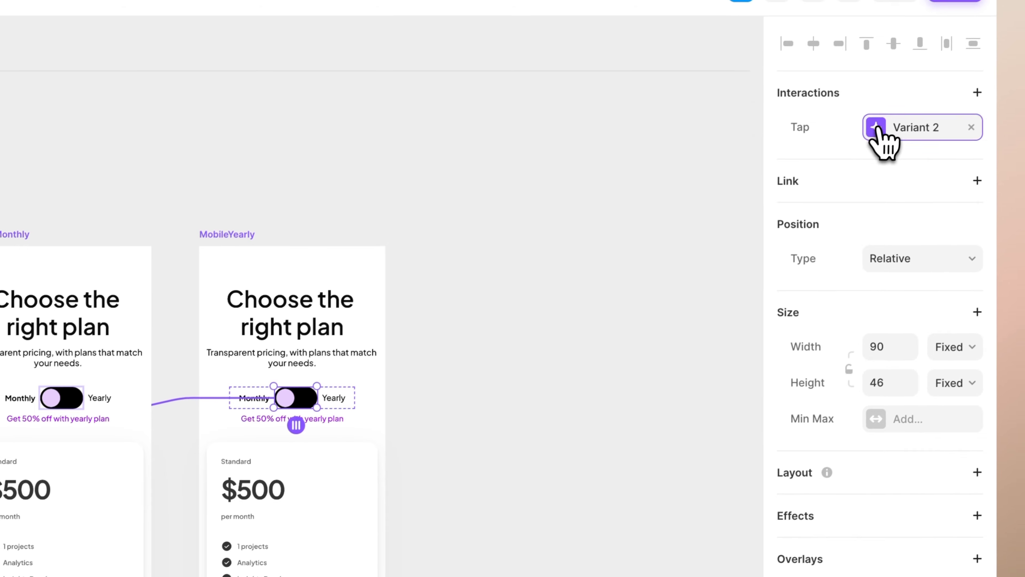
click(922, 98)
click(675, 251)
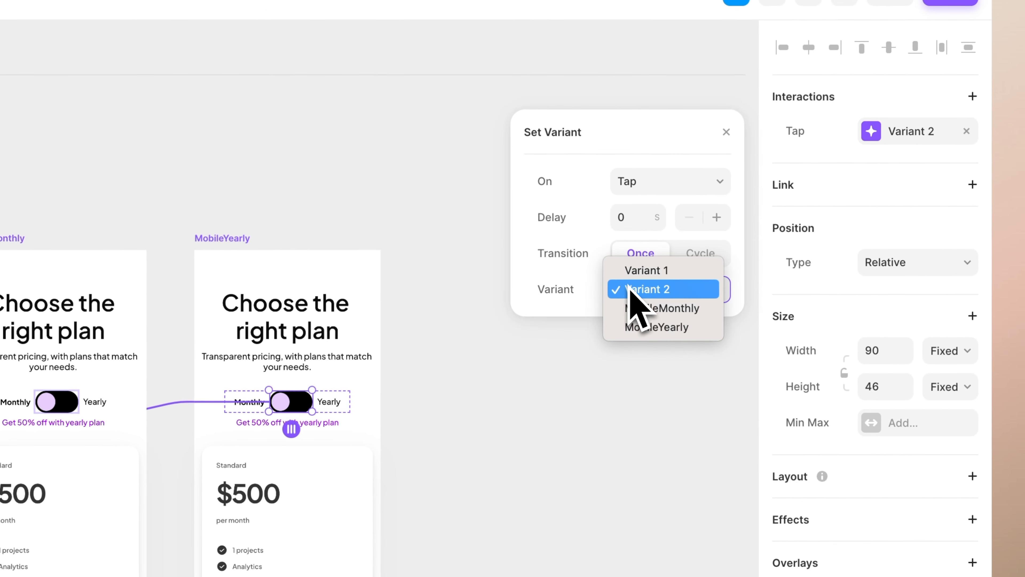
click(652, 308)
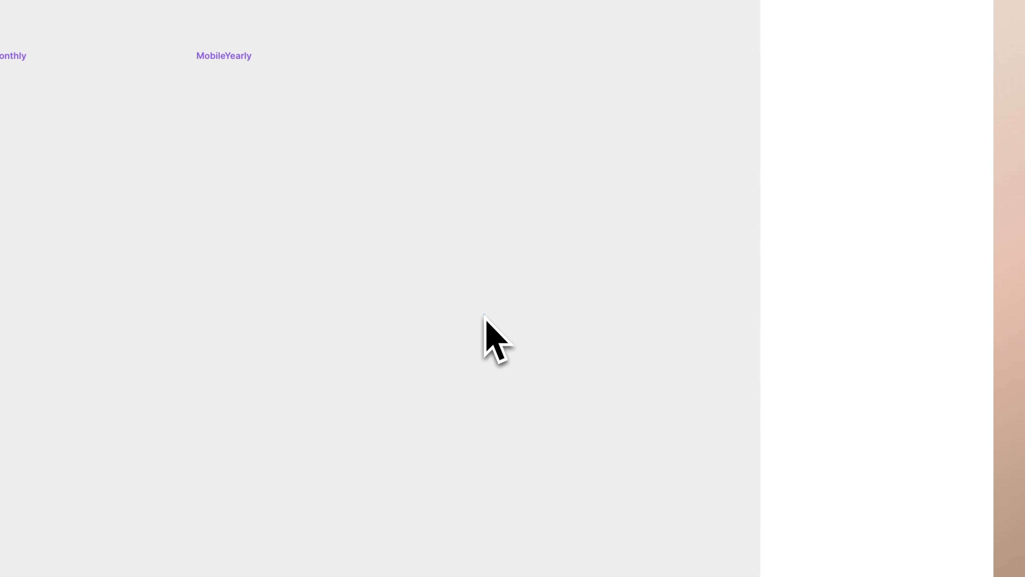
Return to the Home page and set the Phone breakpoint's Pricing component to the MobileMonthly variant
click(487, 310)
scroll(489, 309, left, 3)
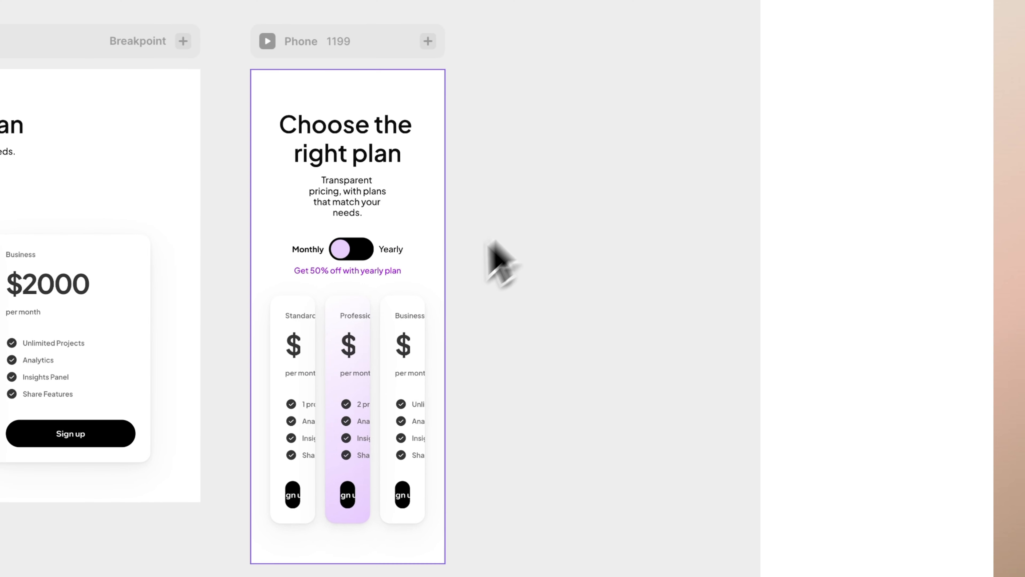
click(397, 310)
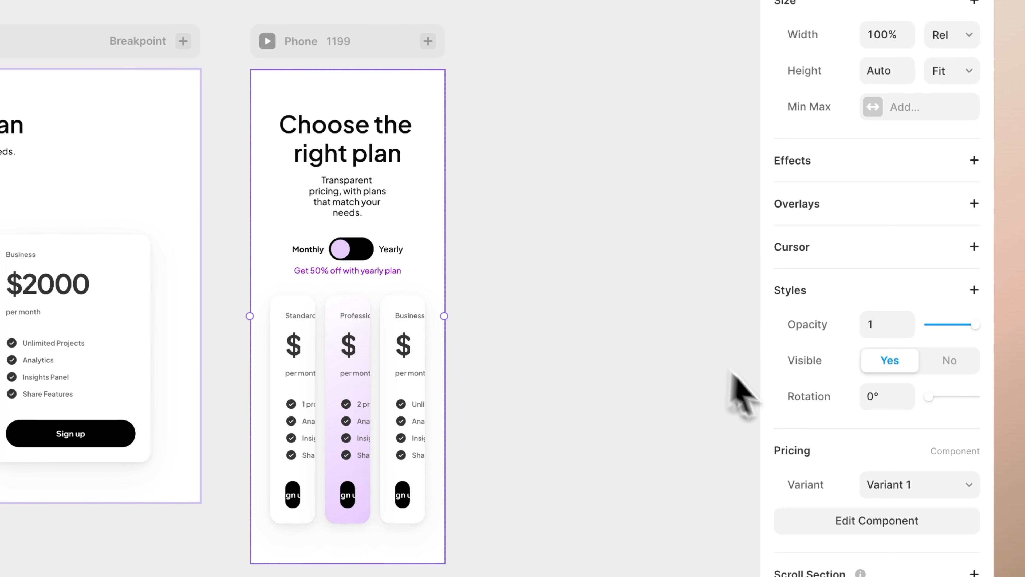
click(868, 489)
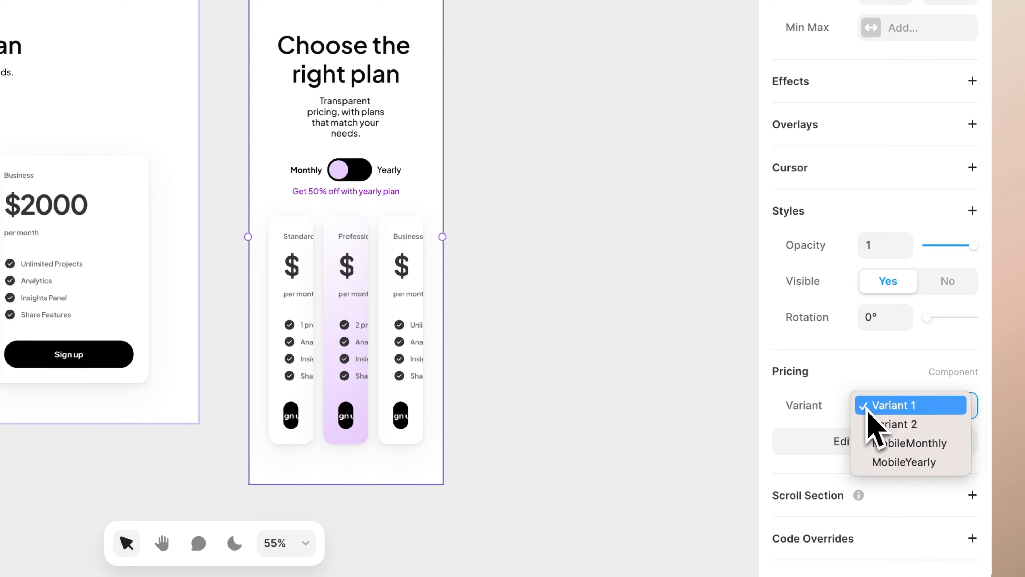
click(893, 447)
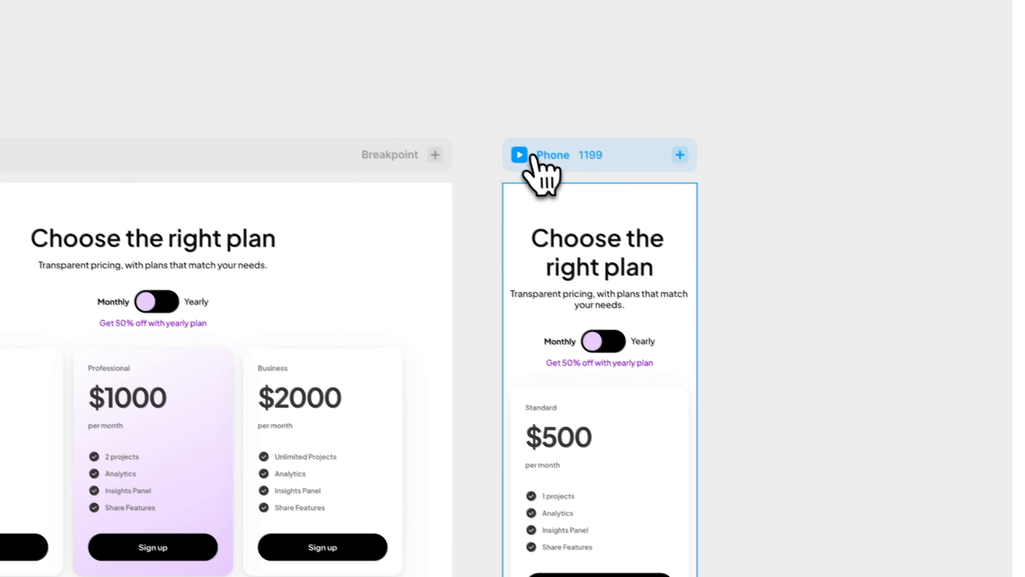
Preview the Phone breakpoint, and check the Tap interaction on MobileMonthly's toggle in the Pricing component
click(520, 155)
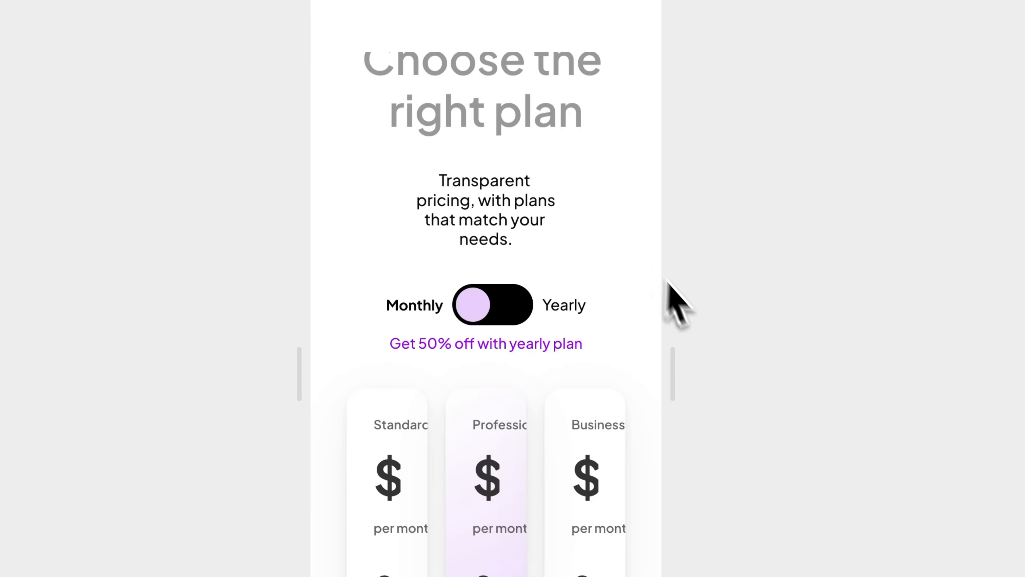
scroll(522, 419, down, 5)
scroll(520, 384, up, 5)
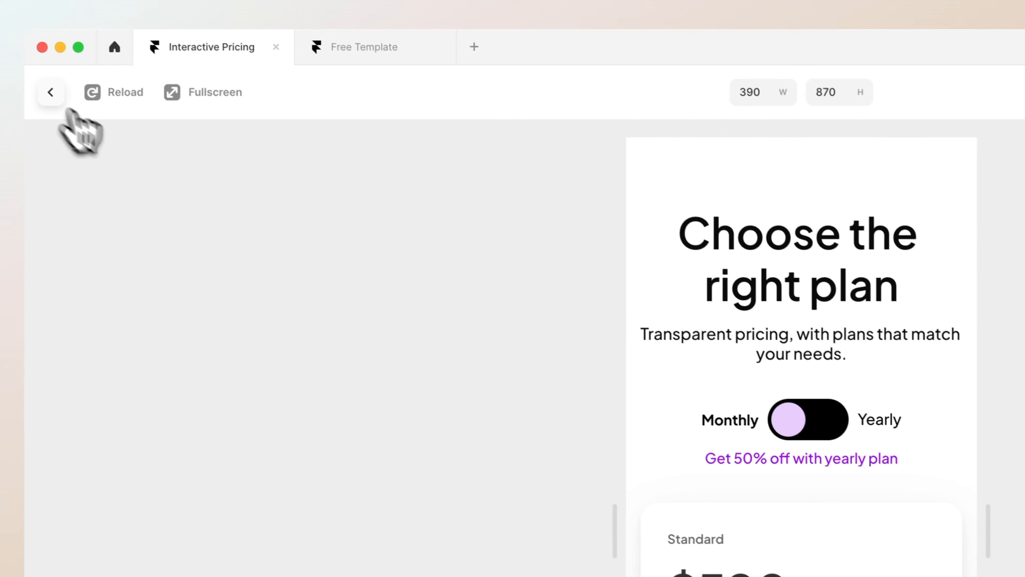
click(51, 91)
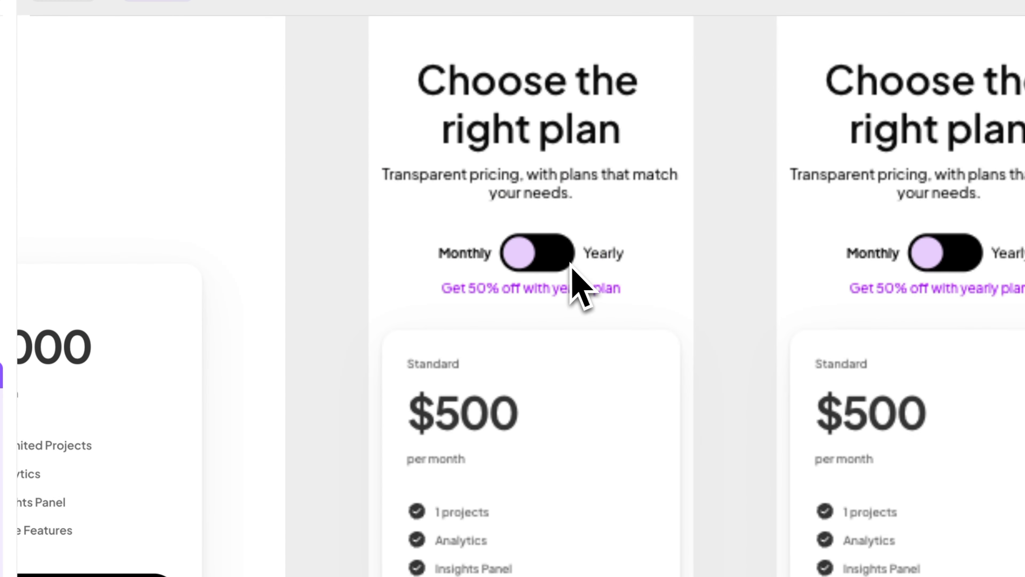
click(570, 262)
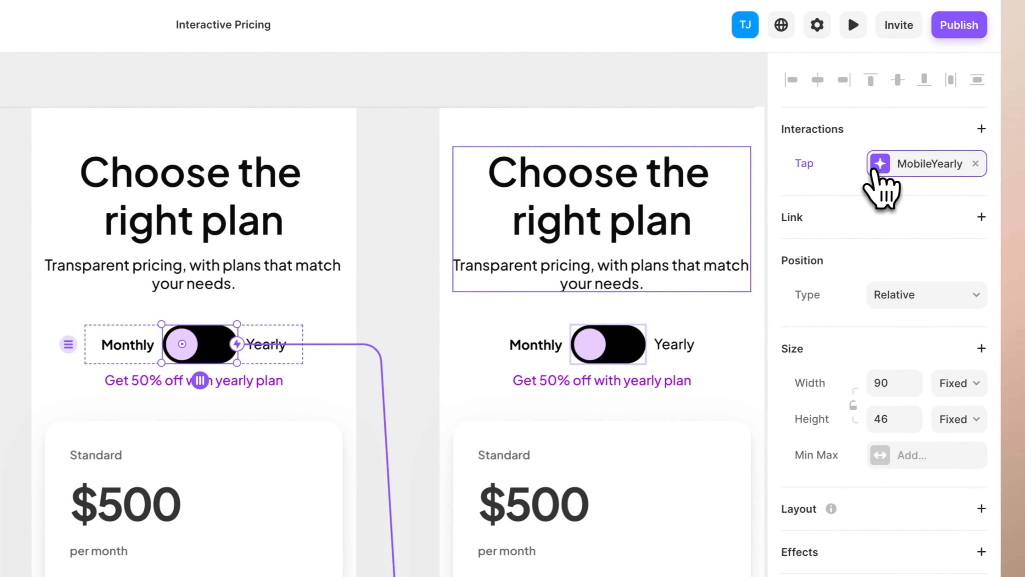
click(874, 170)
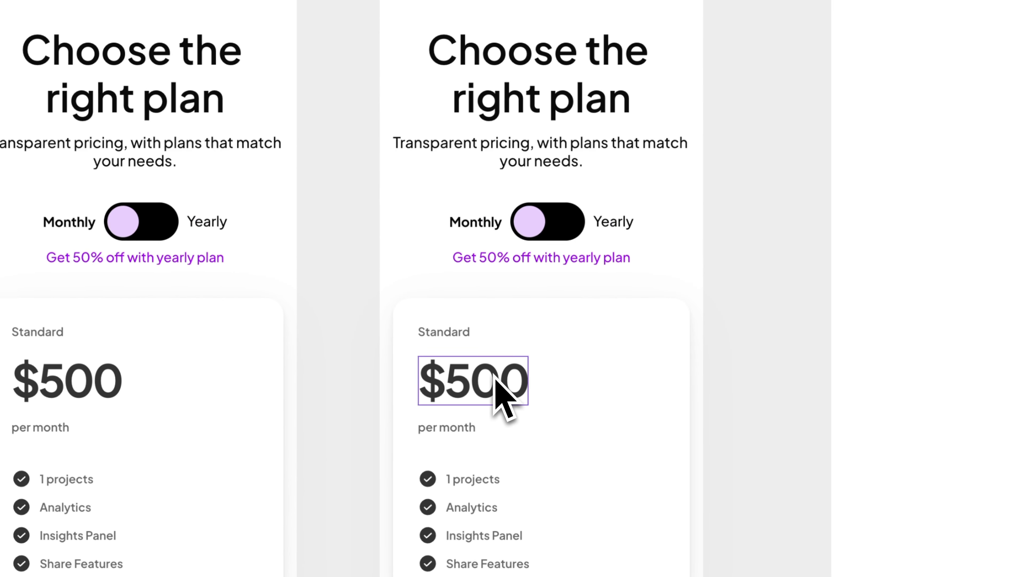
Pin the toggle knob in MobileYearly to the right side only, with a right offset of 4
click(529, 221)
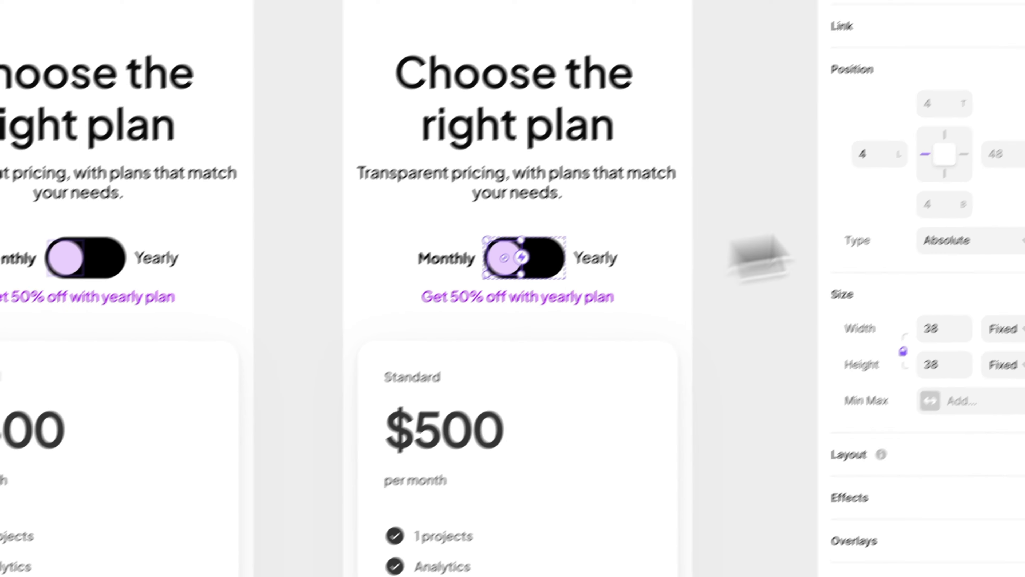
click(1000, 154)
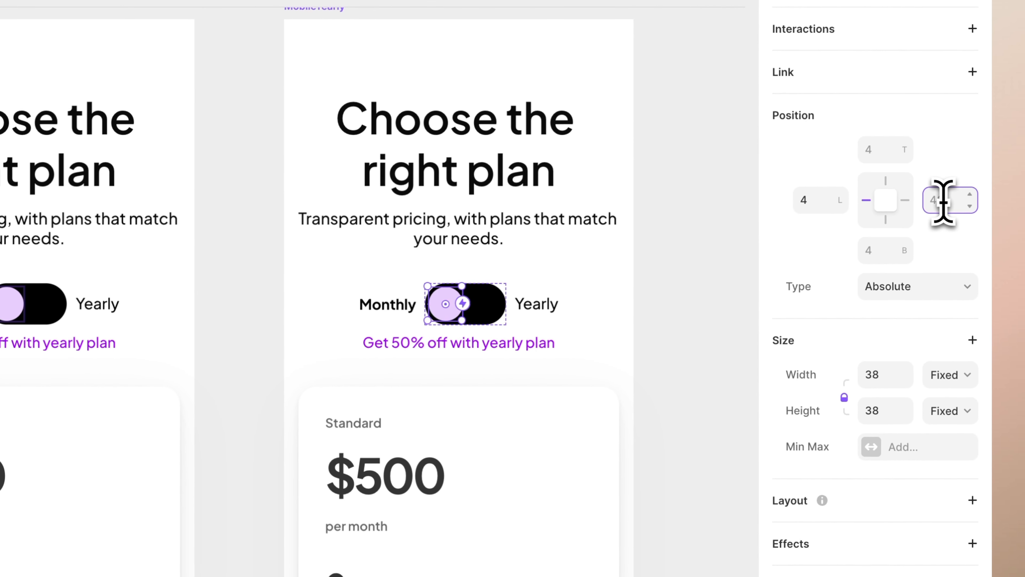
click(886, 201)
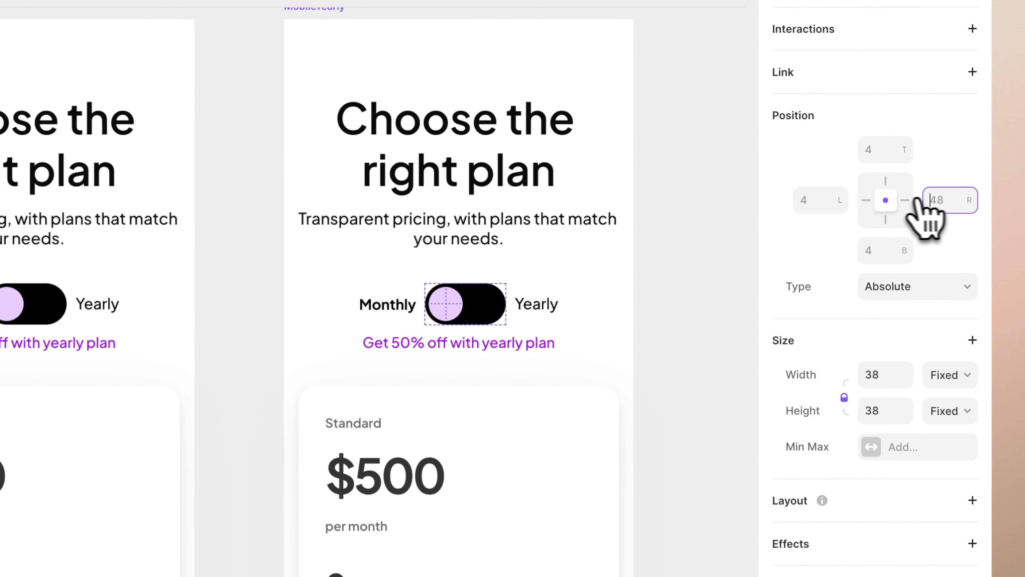
click(938, 200)
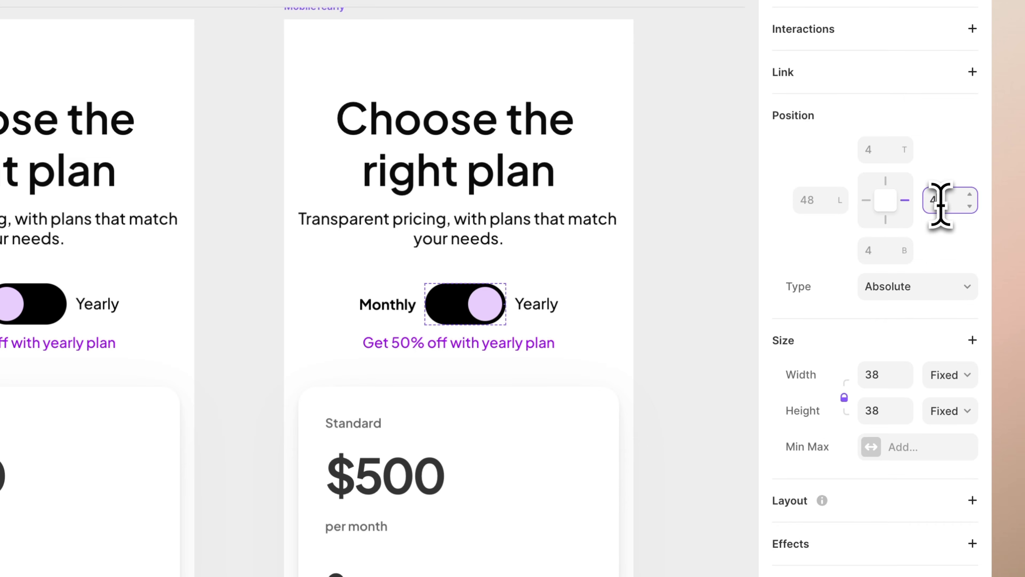
click(721, 376)
Shift the $250 and $500 texts in MobileYearly's Standard card down together so $250 is the price shown
super+click(360, 485)
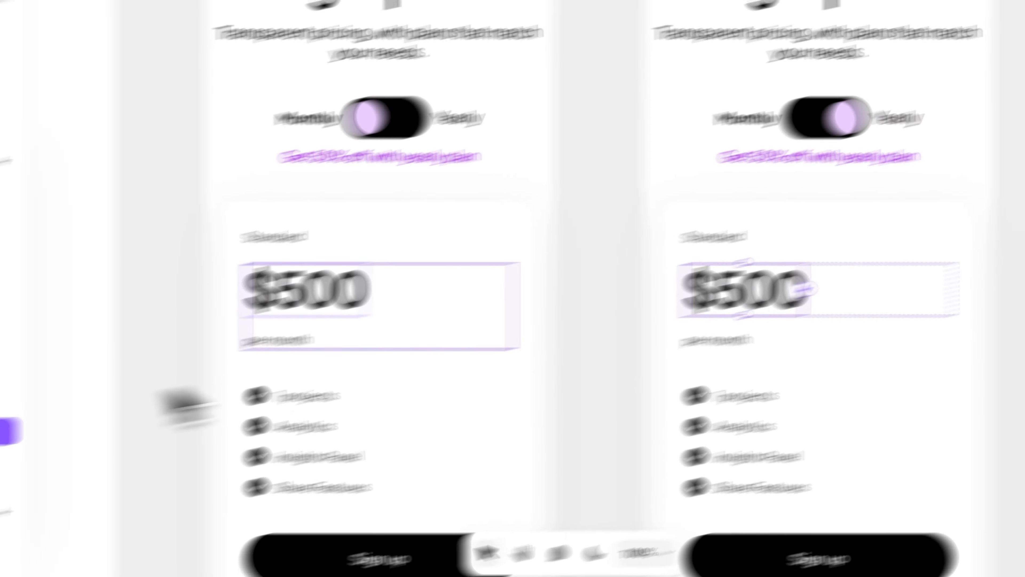
key(shift+Down)
key(shift+Down)
key(shift+Down)
key(shift+Down)
key(shift+Down)
key(shift+Down)
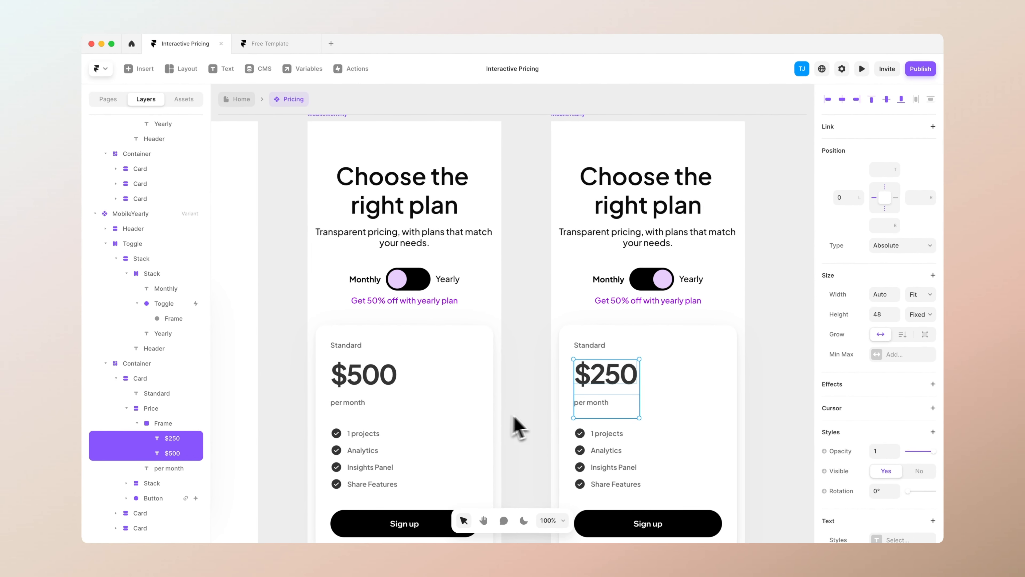
Shift the paired price texts down in MobileYearly's Professional and Business cards so they show $500 and $1000
scroll(512, 428, down, 10)
click(605, 202)
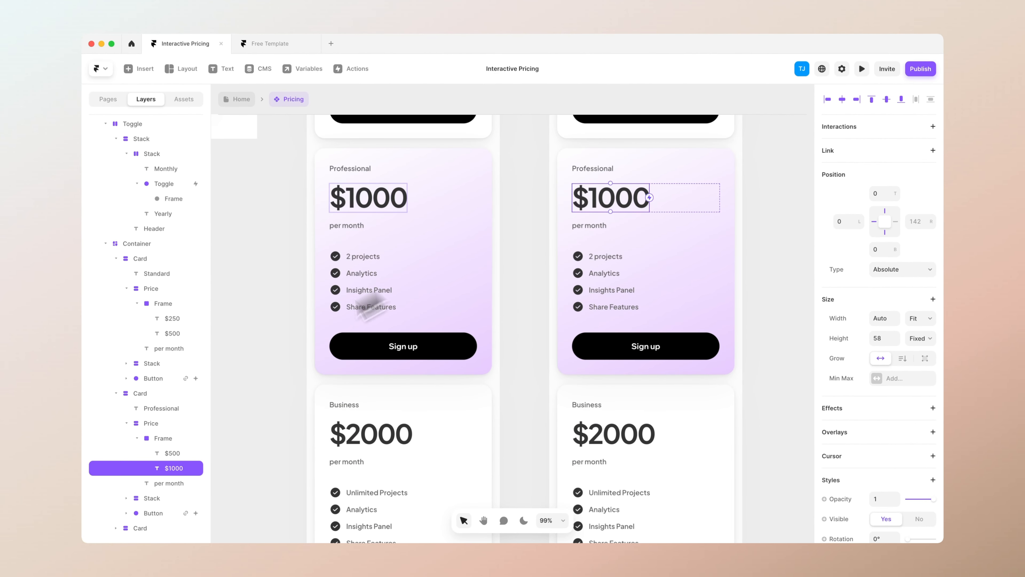
shift+click(173, 459)
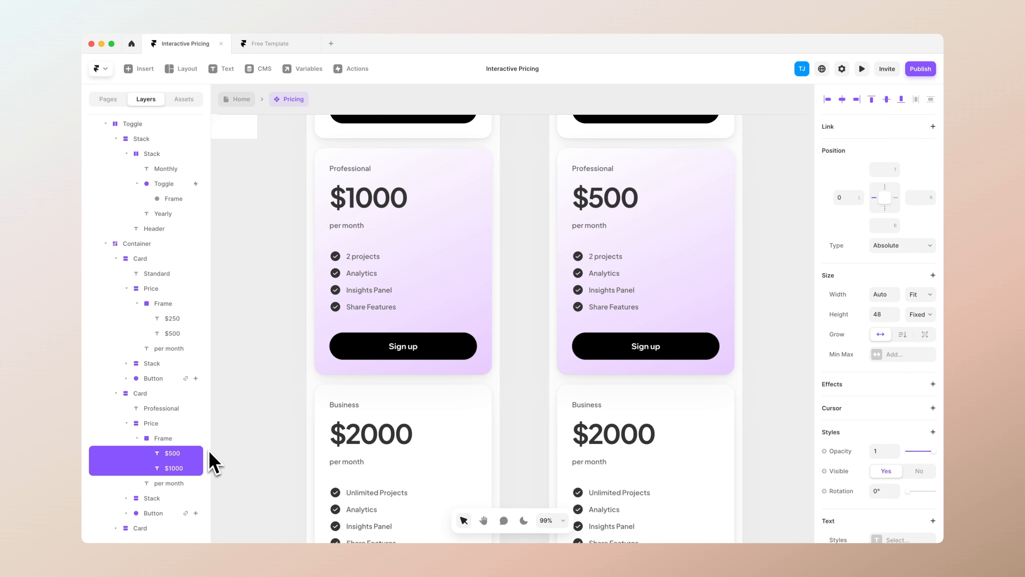
click(591, 440)
shift+click(180, 469)
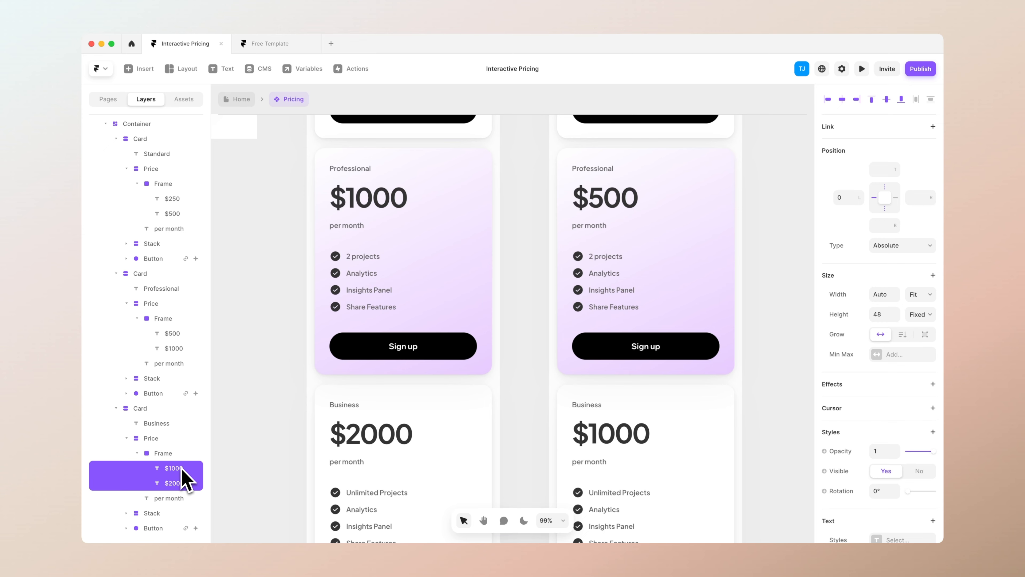
Return to the Home page and preview the Phone breakpoint, testing the monthly/yearly toggle and viewing the cards
double_click(255, 409)
click(743, 260)
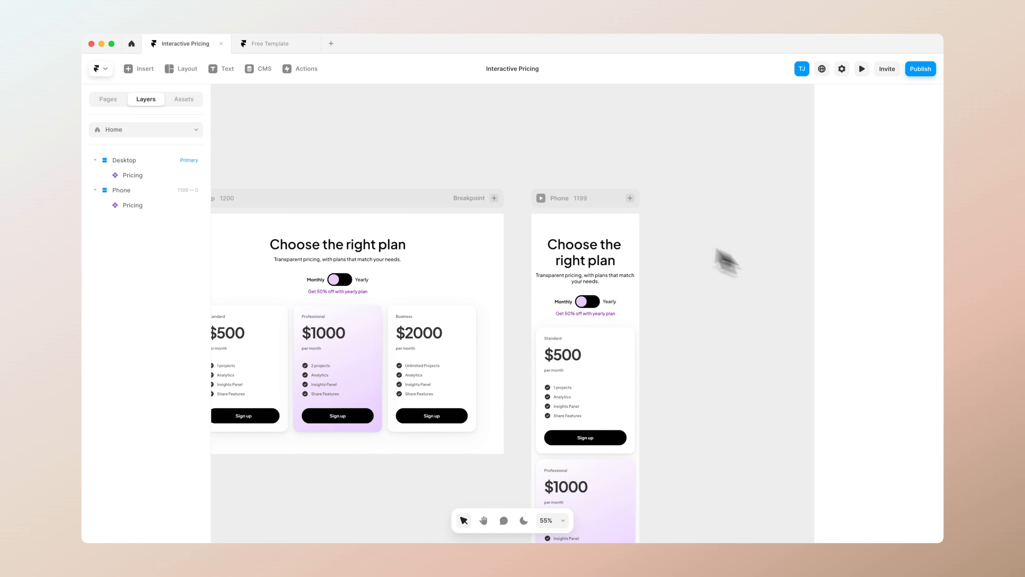
click(541, 198)
click(541, 252)
click(537, 253)
click(533, 253)
click(532, 253)
scroll(533, 263, down, 4)
Switch to the published site in the browser and flip its pricing toggle repeatedly between Monthly and Yearly
click(520, 155)
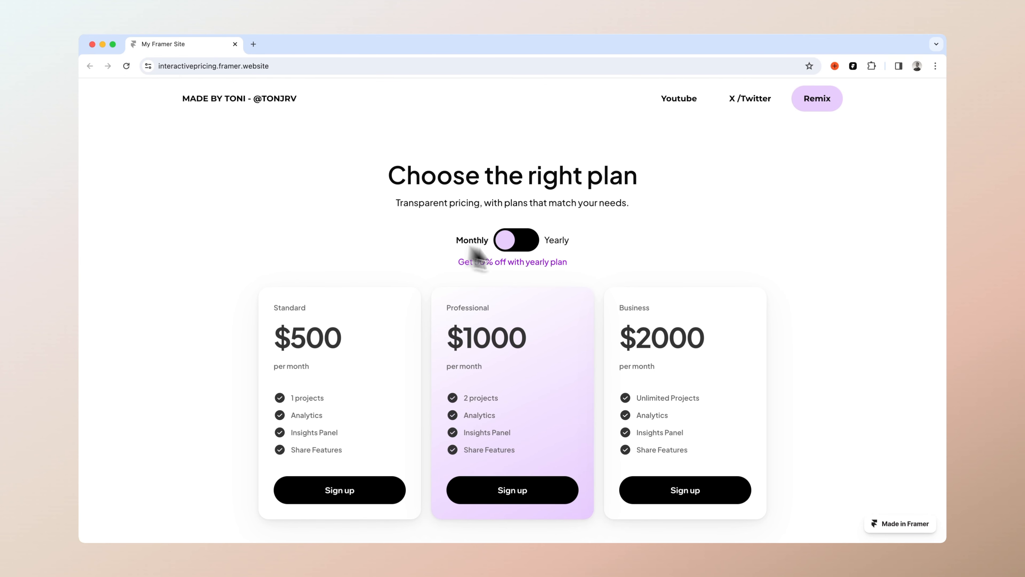
click(524, 244)
click(523, 246)
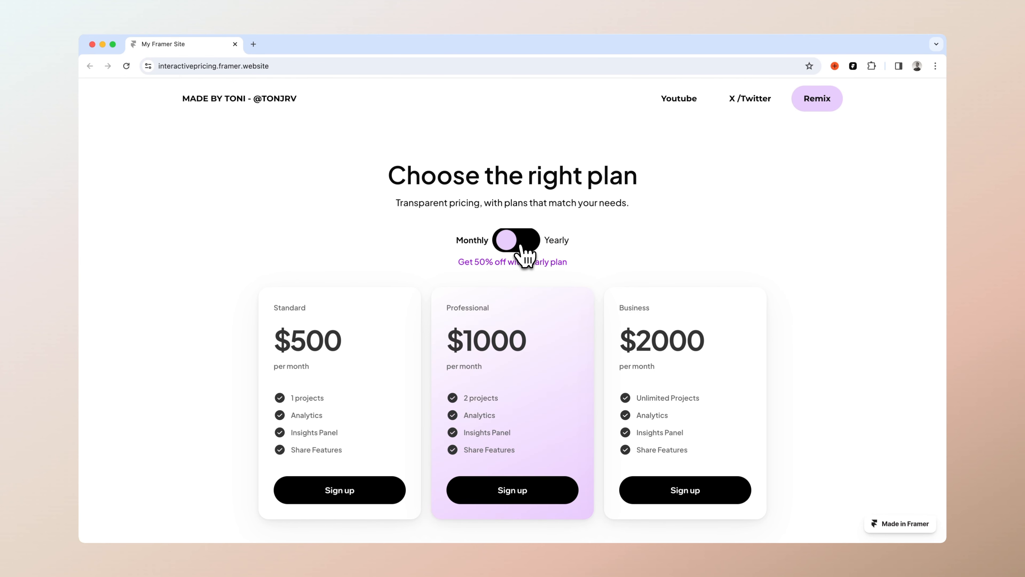
click(524, 246)
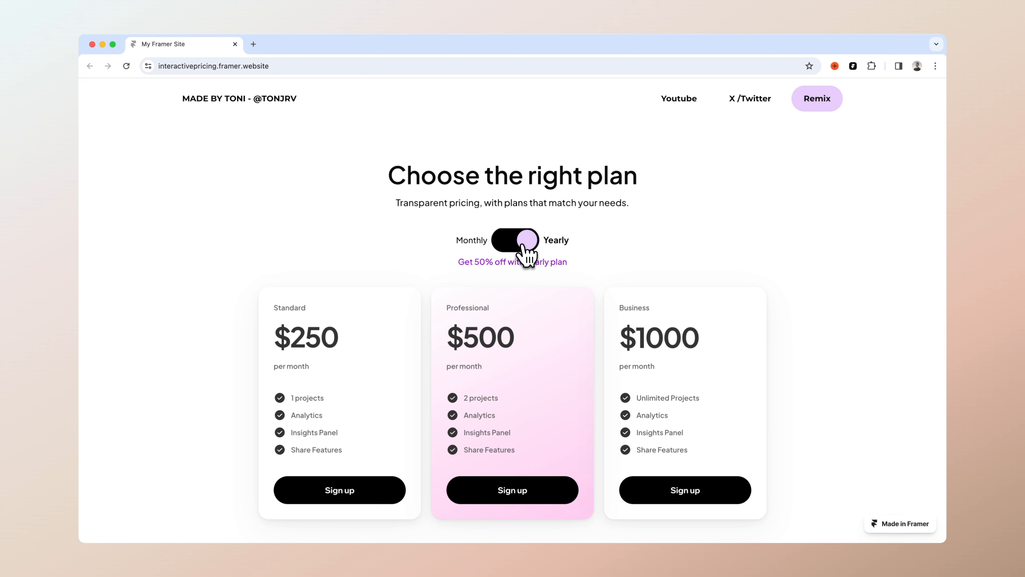
click(524, 244)
click(524, 245)
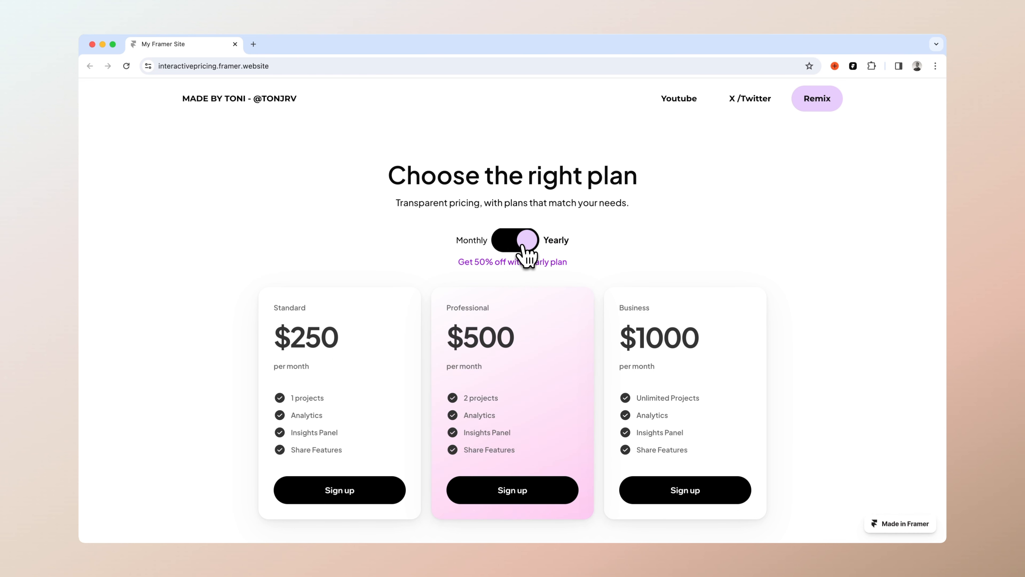